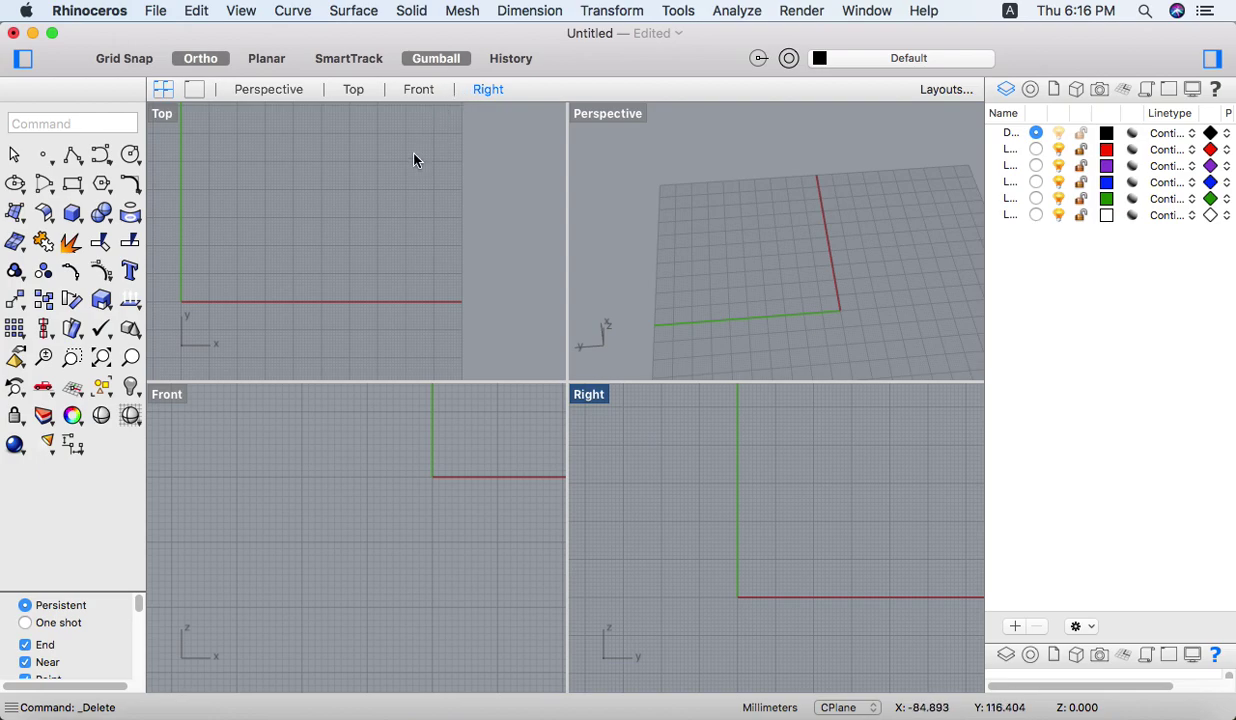
- Draw a wavy control-point curve of degree 3 in the Front view, starting left of the origin and ending on the x axis
{"action": "left_click", "coordinate": [84, 157]}
{"action": "left_click", "coordinate": [210, 557]}
{"action": "key", "text": "F8"}
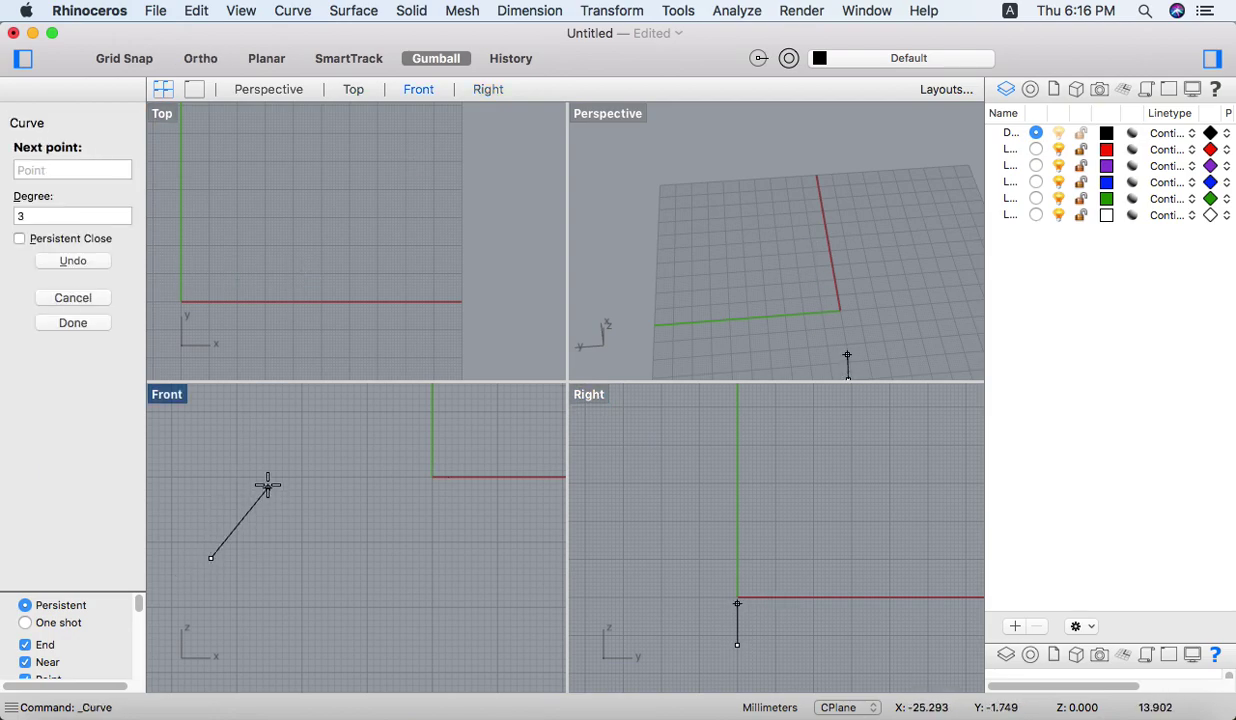
{"action": "left_click", "coordinate": [268, 473]}
{"action": "left_click", "coordinate": [335, 473]}
{"action": "left_click", "coordinate": [413, 599]}
{"action": "key", "text": "F8"}
{"action": "left_click", "coordinate": [453, 585]}
{"action": "left_click", "coordinate": [483, 476]}
{"action": "right_click", "coordinate": [499, 487]}
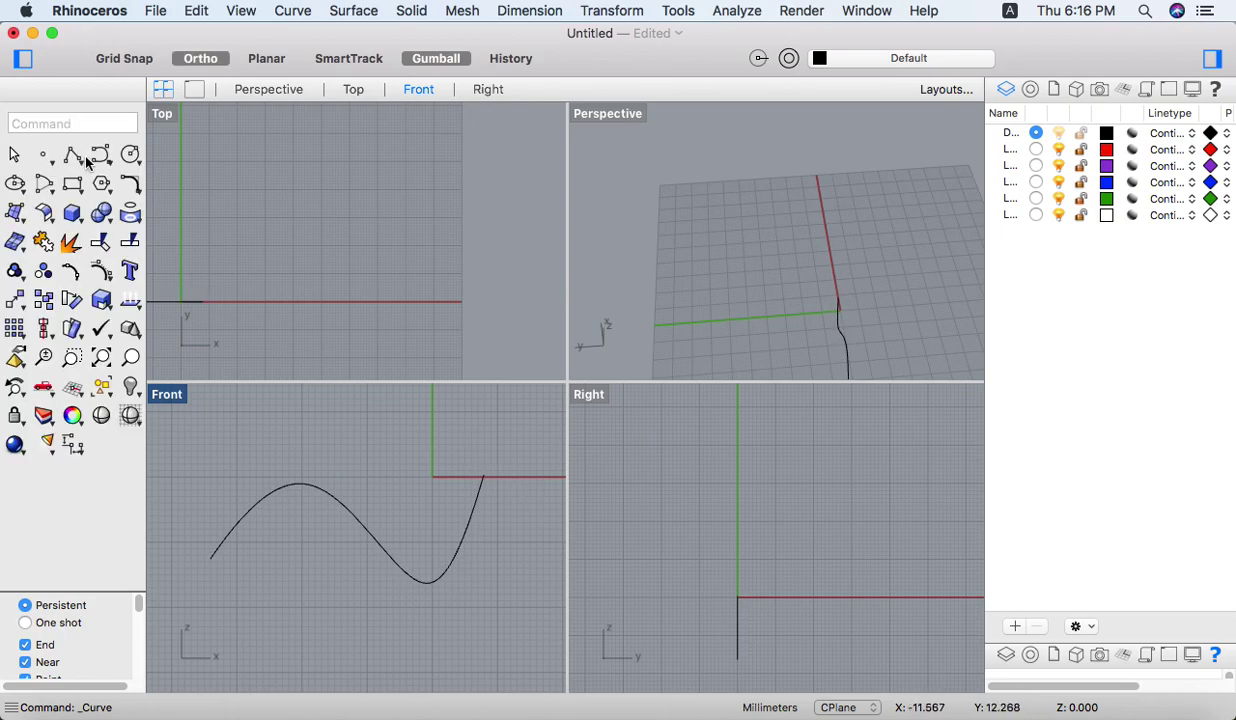
- Draw a six-sided polygon in the Top view above the x axis and fit all curves in the views
{"action": "left_click", "coordinate": [99, 185]}
{"action": "left_click", "coordinate": [327, 207]}
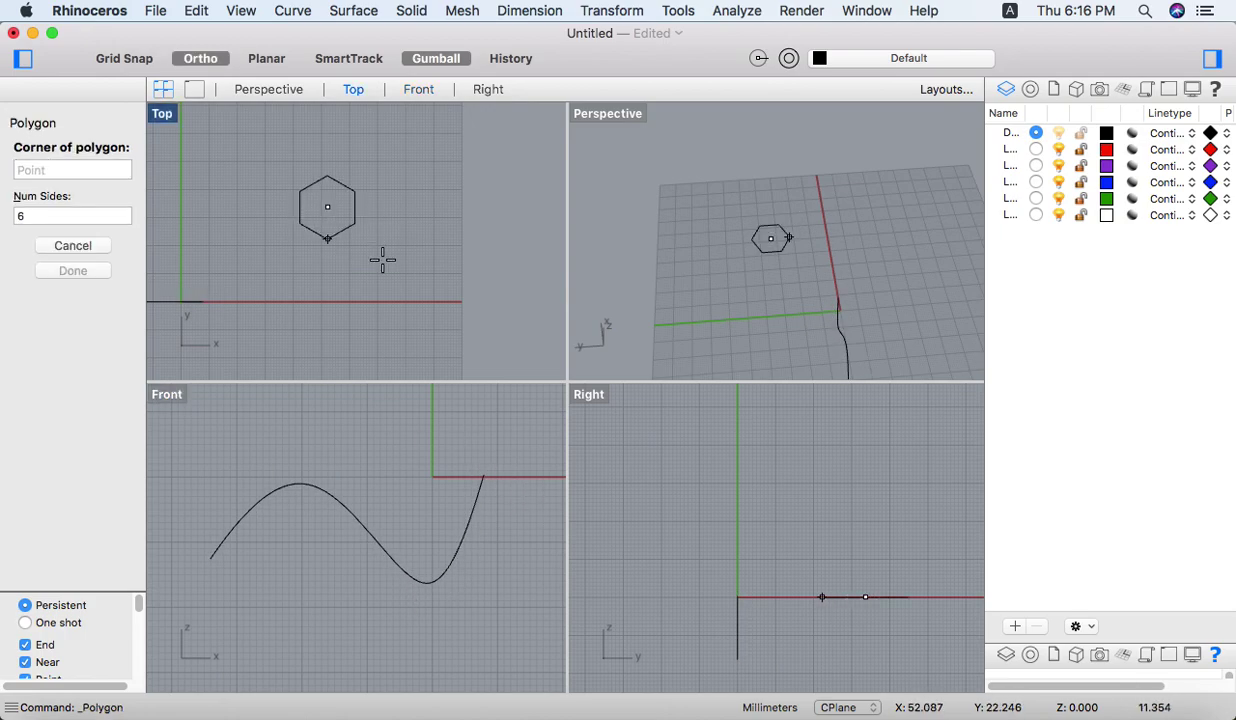
{"action": "left_click", "coordinate": [402, 262]}
{"action": "key", "text": "super+a"}
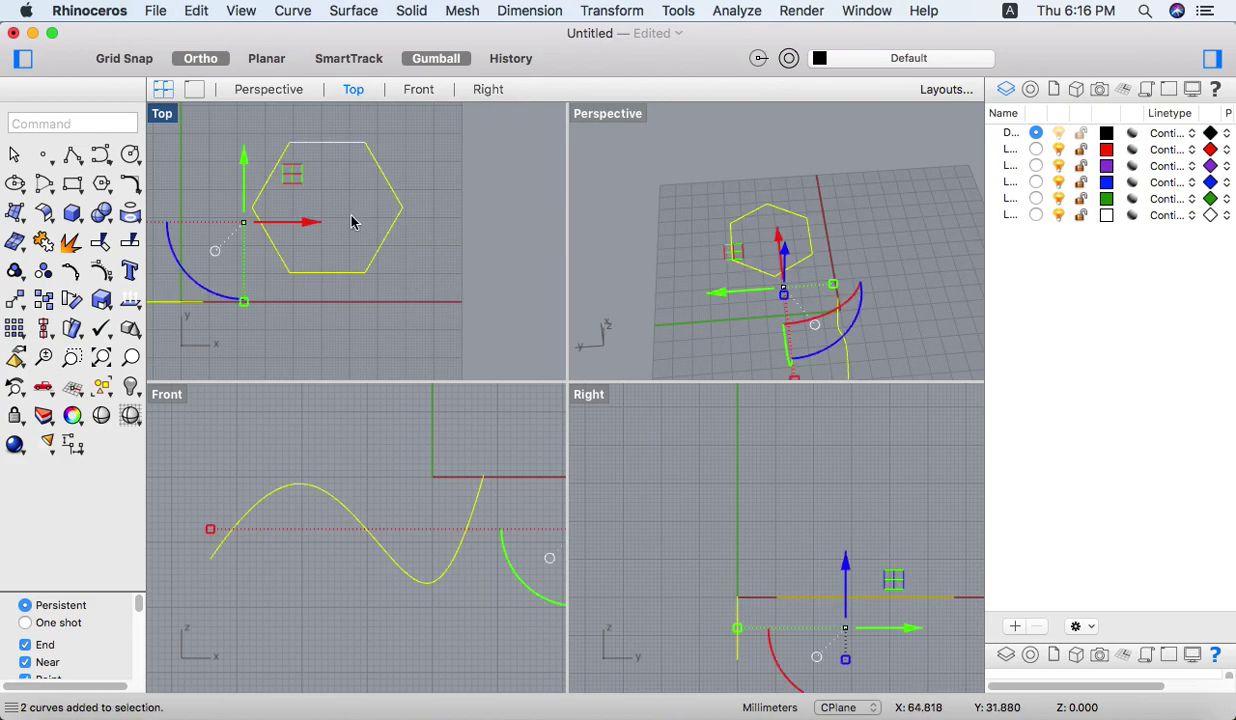
{"action": "left_click", "coordinate": [130, 356]}
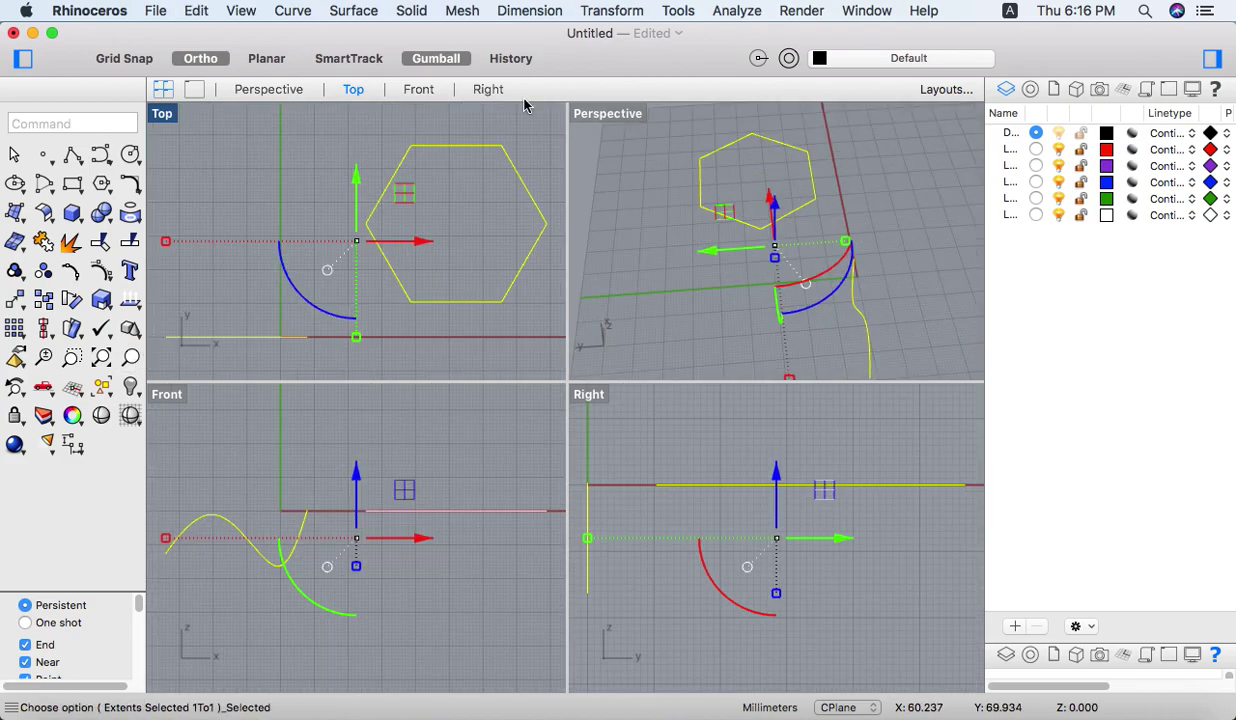
- Scale the hexagon down in the Perspective view to a little over half its size from a base point near its centre
{"action": "double_click", "coordinate": [601, 112]}
{"action": "right_click_drag", "start_coordinate": [601, 116], "coordinate": [565, 333]}
{"action": "scroll", "coordinate": [353, 324], "scroll_direction": "up", "scroll_amount": 5}
{"action": "left_click_drag", "start_coordinate": [439, 306], "coordinate": [330, 430]}
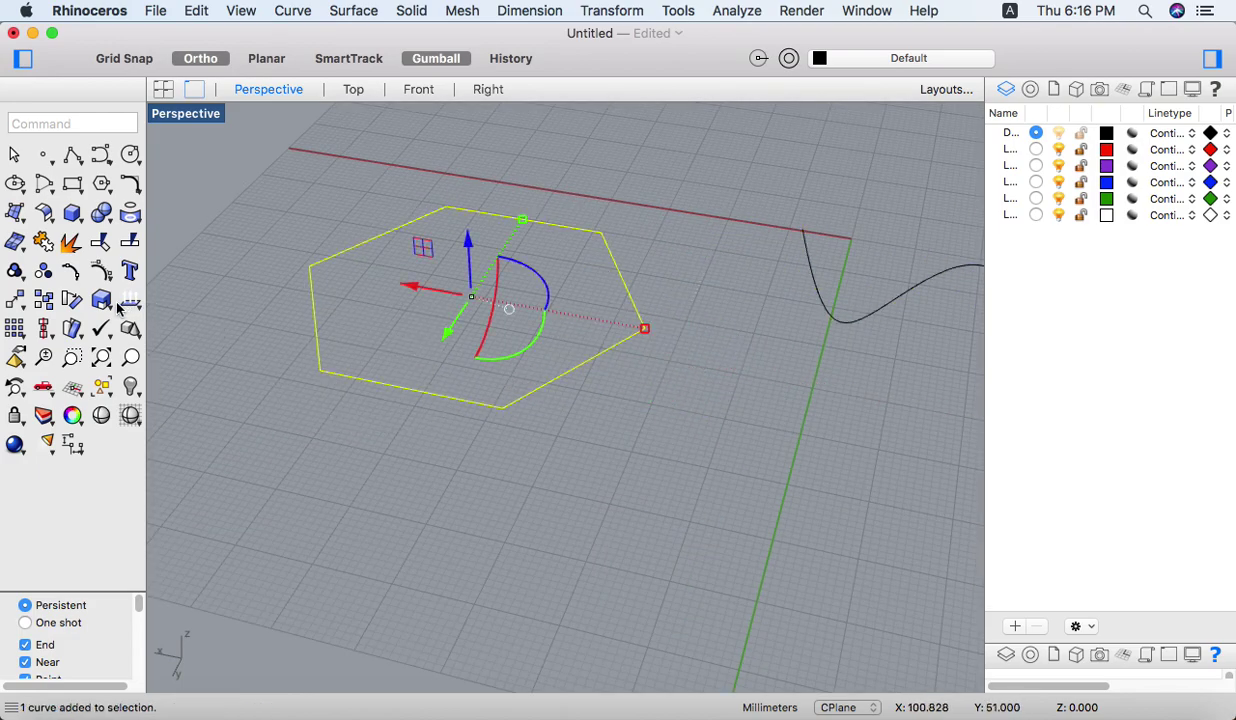
{"action": "right_click", "coordinate": [500, 322]}
{"action": "left_click", "coordinate": [504, 317]}
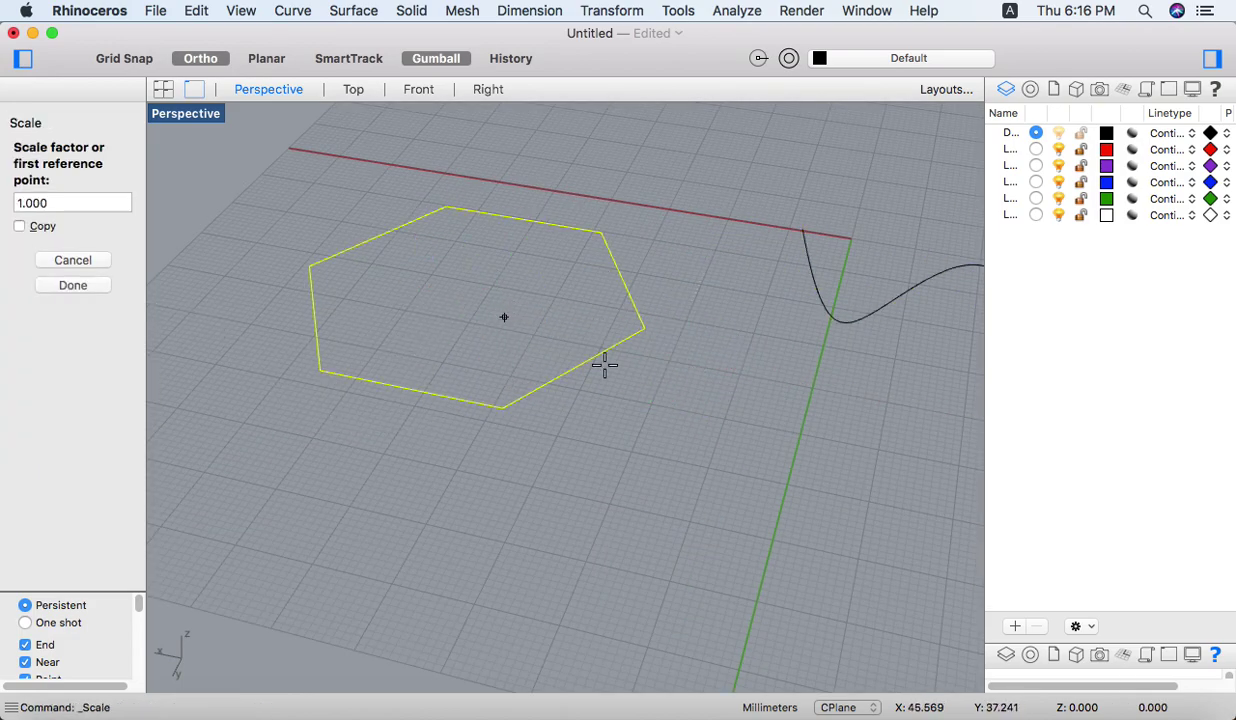
{"action": "left_click", "coordinate": [855, 441]}
{"action": "left_click", "coordinate": [697, 440]}
{"action": "right_click_drag", "start_coordinate": [695, 439], "coordinate": [604, 451], "text": "shift"}
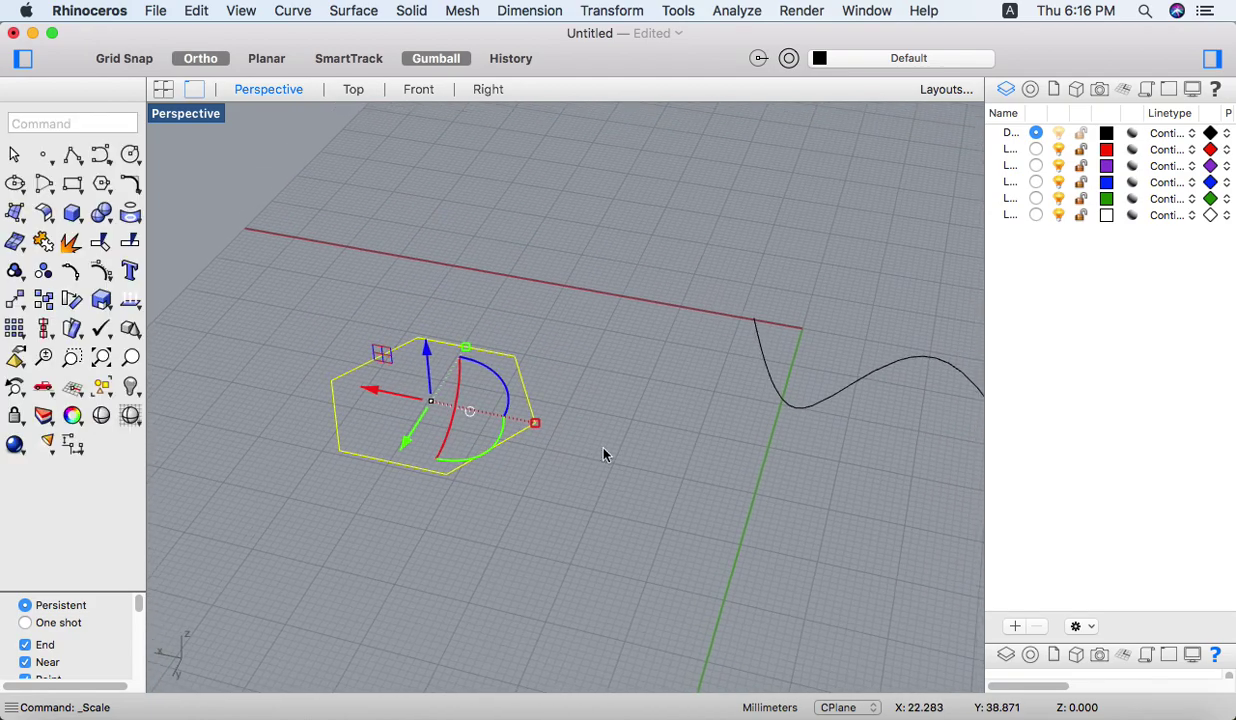
- Move the hexagon along the x axis toward the wavy curve and deselect it
{"action": "right_click_drag", "start_coordinate": [389, 384], "coordinate": [387, 430]}
{"action": "left_click_drag", "start_coordinate": [371, 435], "coordinate": [552, 456]}
{"action": "right_click_drag", "start_coordinate": [761, 511], "coordinate": [653, 496], "text": "shift"}
{"action": "scroll", "coordinate": [652, 500], "scroll_direction": "up", "scroll_amount": 2}
{"action": "key", "text": "Escape"}
- Examine the available curve extrusion commands, such as straight, along curve, to point and tapered
{"action": "type", "text": "ex"}
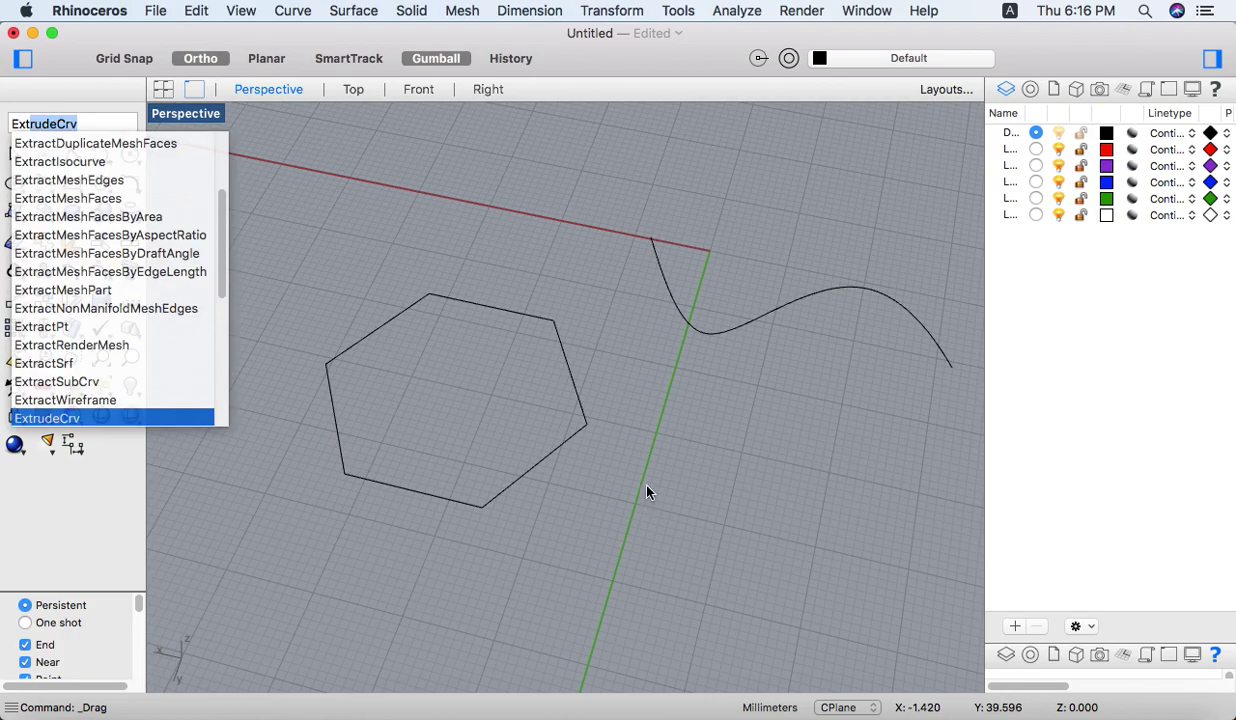
{"action": "key", "text": "Escape"}
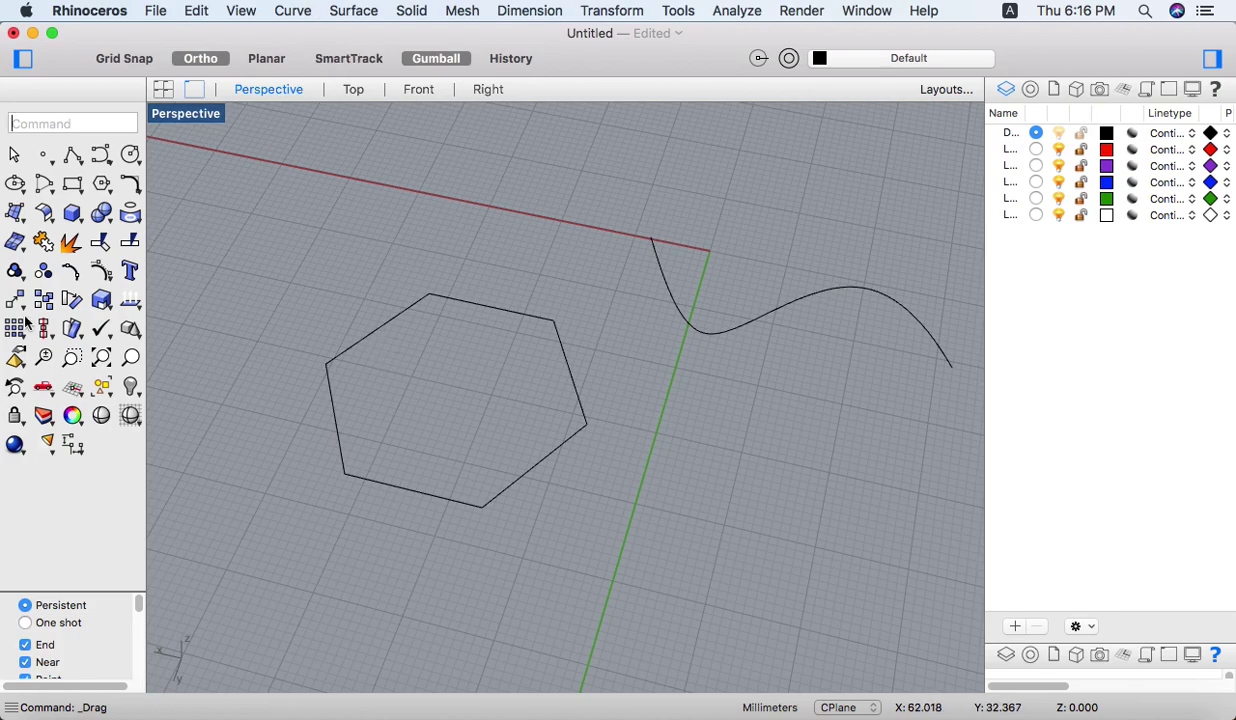
{"action": "left_click", "coordinate": [20, 214]}
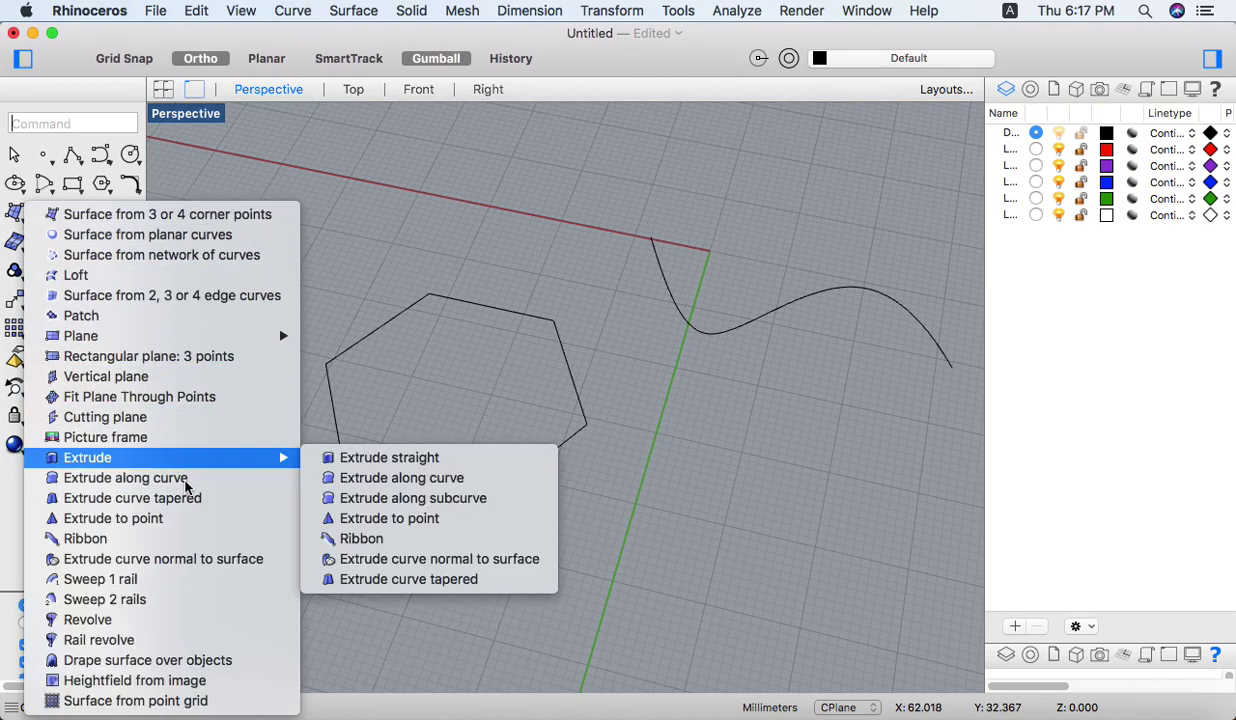
{"action": "mouse_move", "coordinate": [185, 466]}
{"action": "left_click", "coordinate": [408, 270]}
{"action": "left_click", "coordinate": [353, 10]}
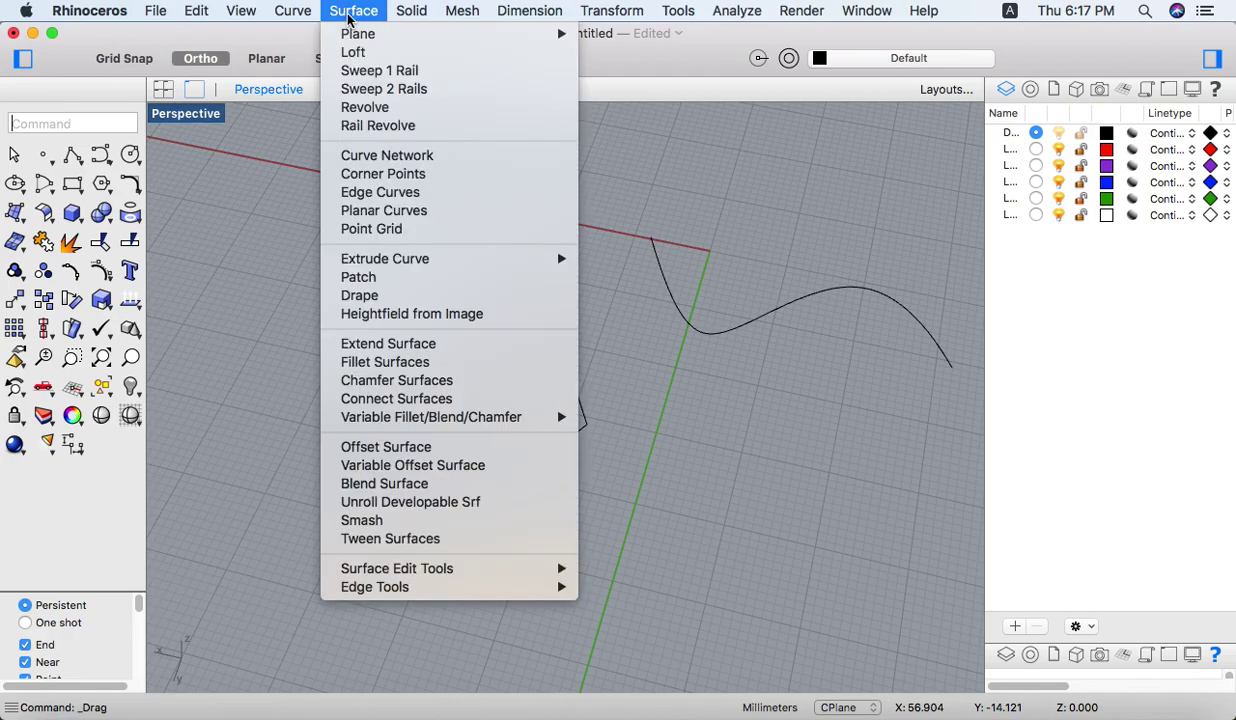
{"action": "mouse_move", "coordinate": [477, 264]}
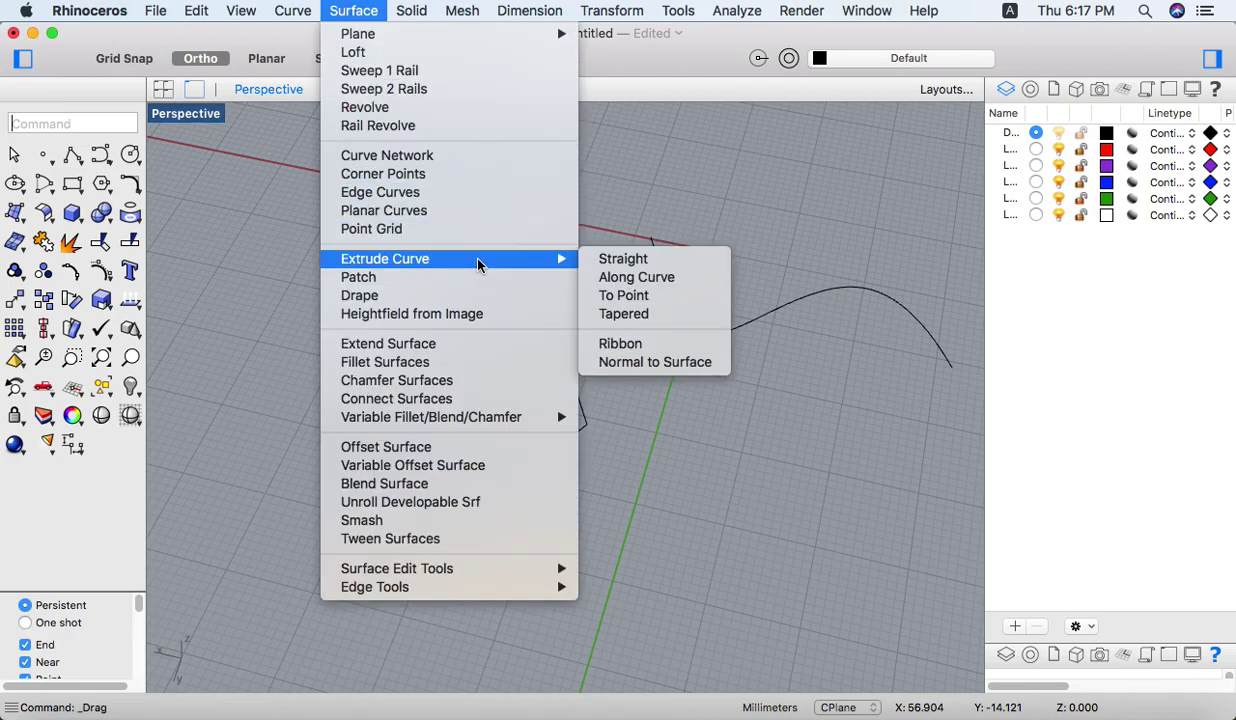
{"action": "left_click", "coordinate": [336, 304]}
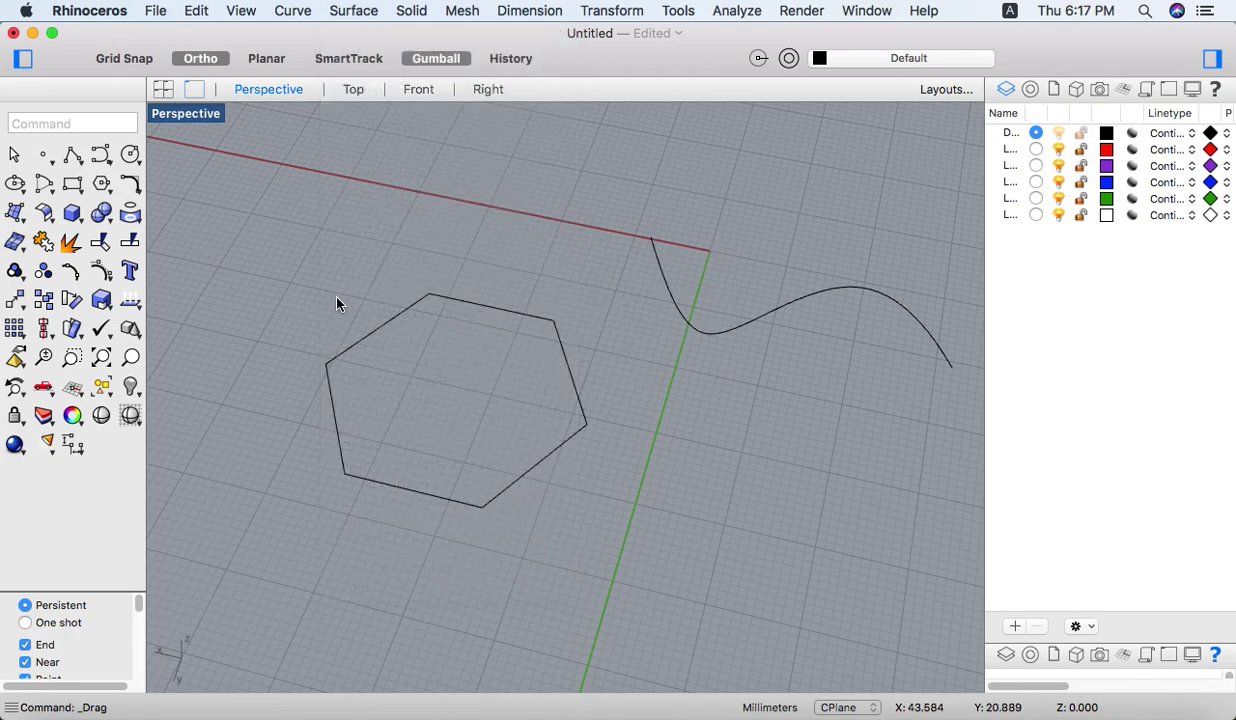
- Extrude the hexagon straight up 33 mm with ExtrudeCrv, turning Solid off for open ends
{"action": "left_click", "coordinate": [360, 348]}
{"action": "type", "text": "ExtrudeCrv"}
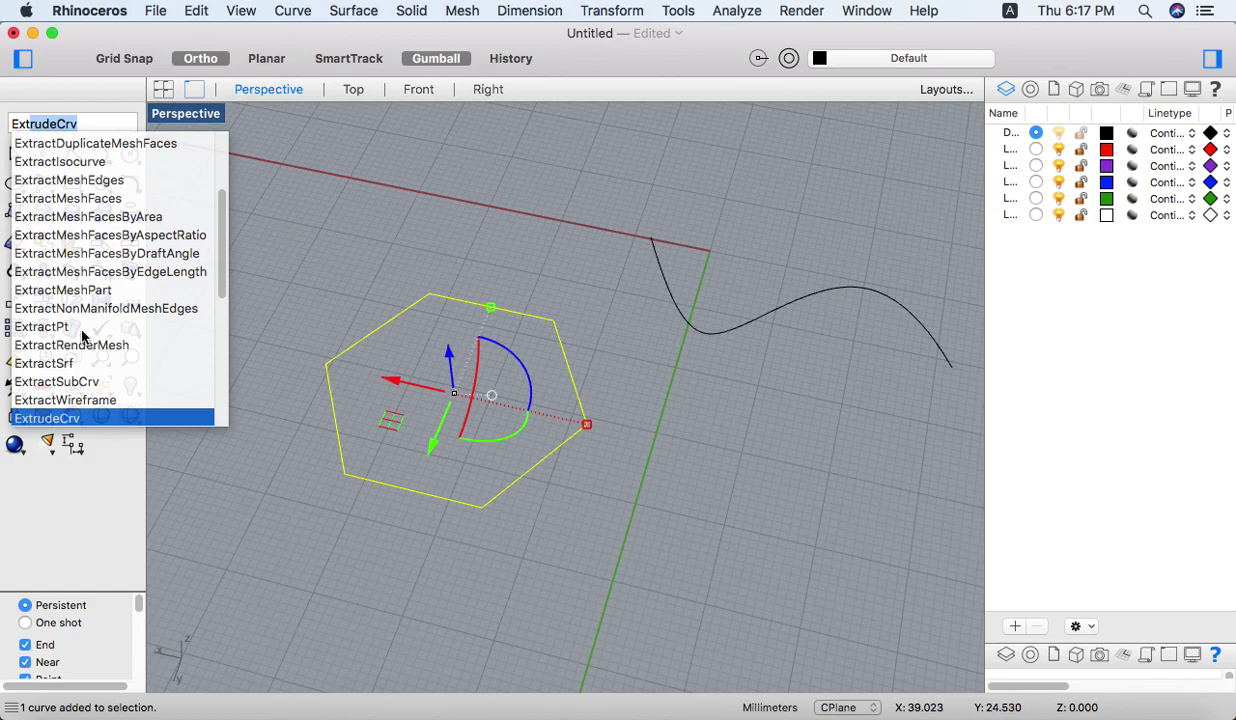
{"action": "scroll", "coordinate": [85, 340], "scroll_direction": "down", "scroll_amount": 2}
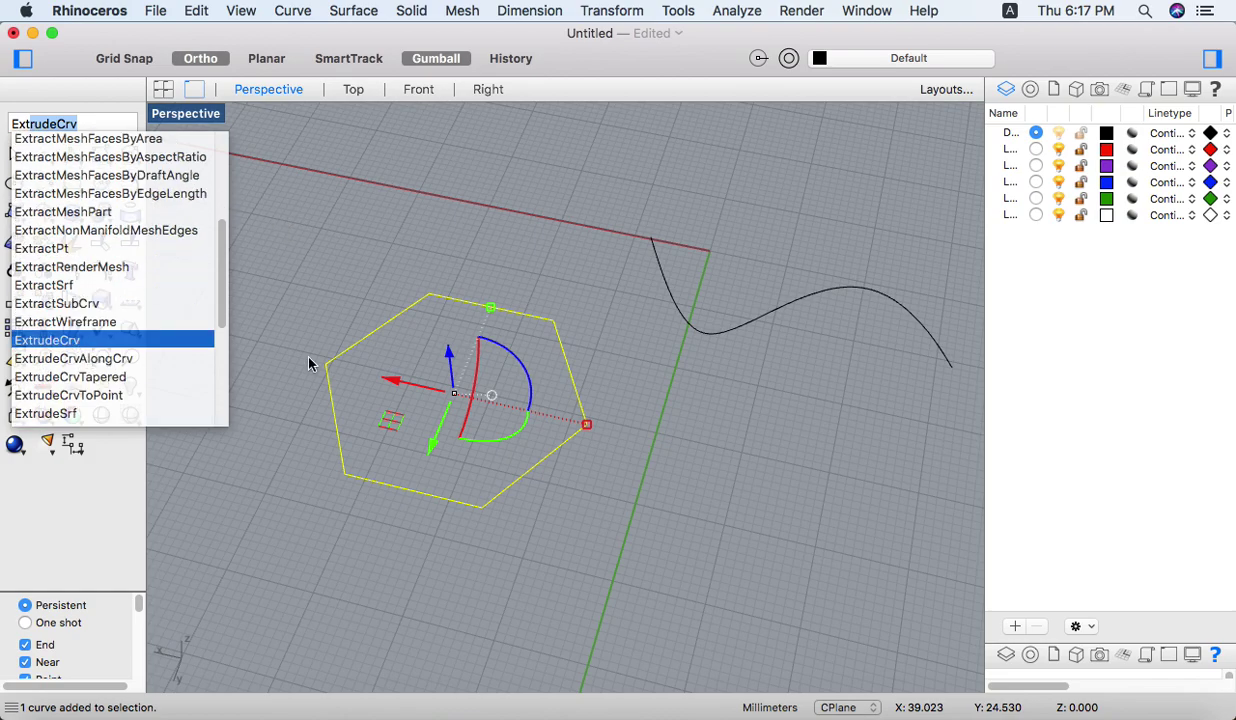
{"action": "key", "text": "Return"}
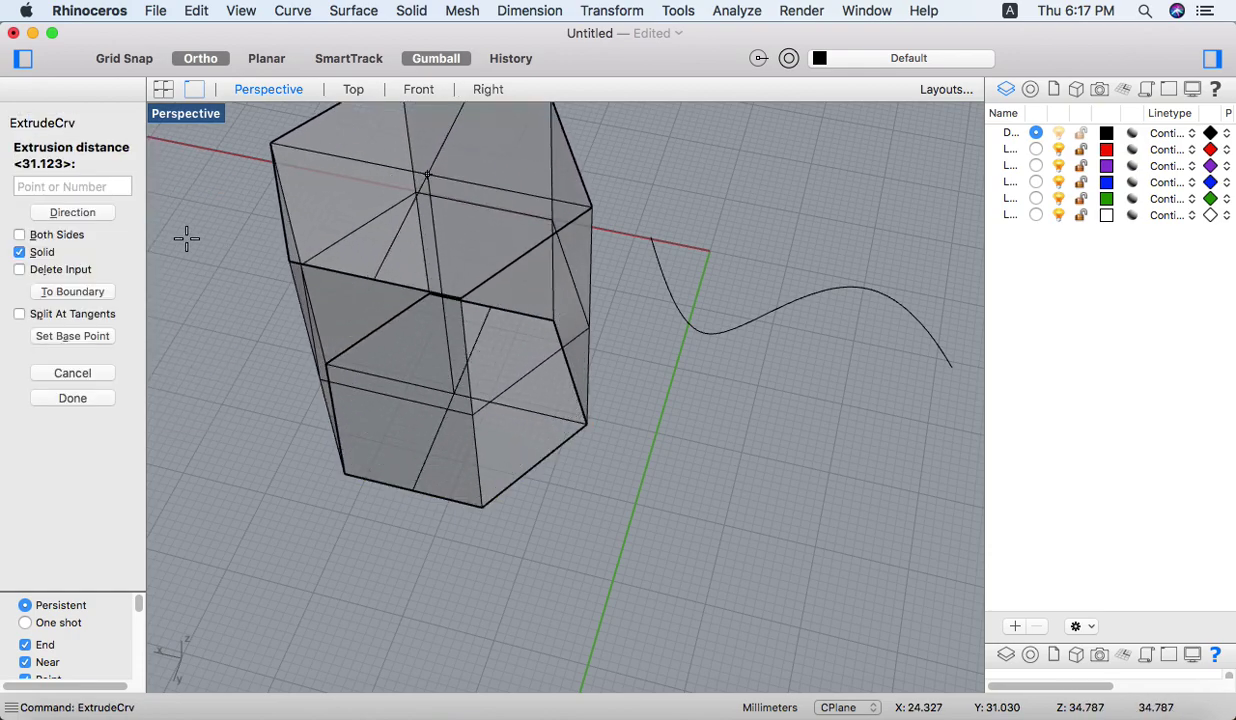
{"action": "left_click", "coordinate": [40, 258]}
{"action": "right_click_drag", "start_coordinate": [544, 326], "coordinate": [436, 340]}
{"action": "scroll", "coordinate": [436, 340], "scroll_direction": "down", "scroll_amount": 3}
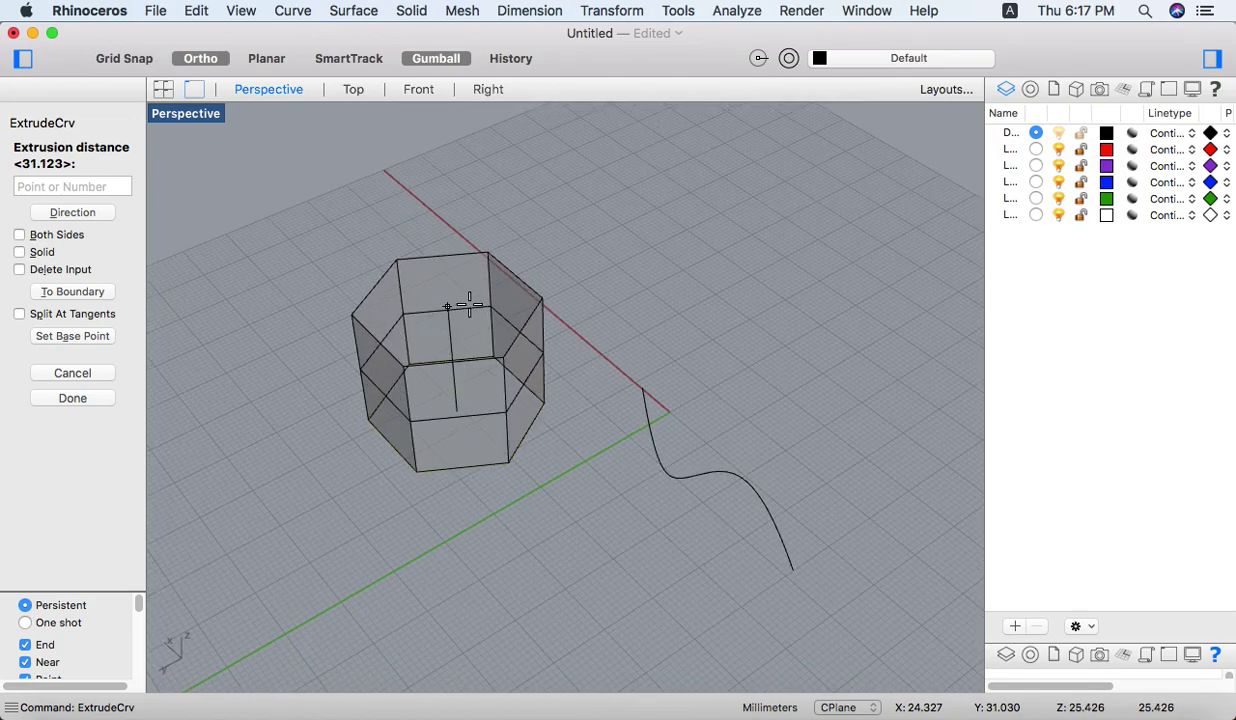
{"action": "type", "text": "40"}
{"action": "key", "text": "Return"}
{"action": "right_click_drag", "start_coordinate": [463, 331], "coordinate": [562, 312]}
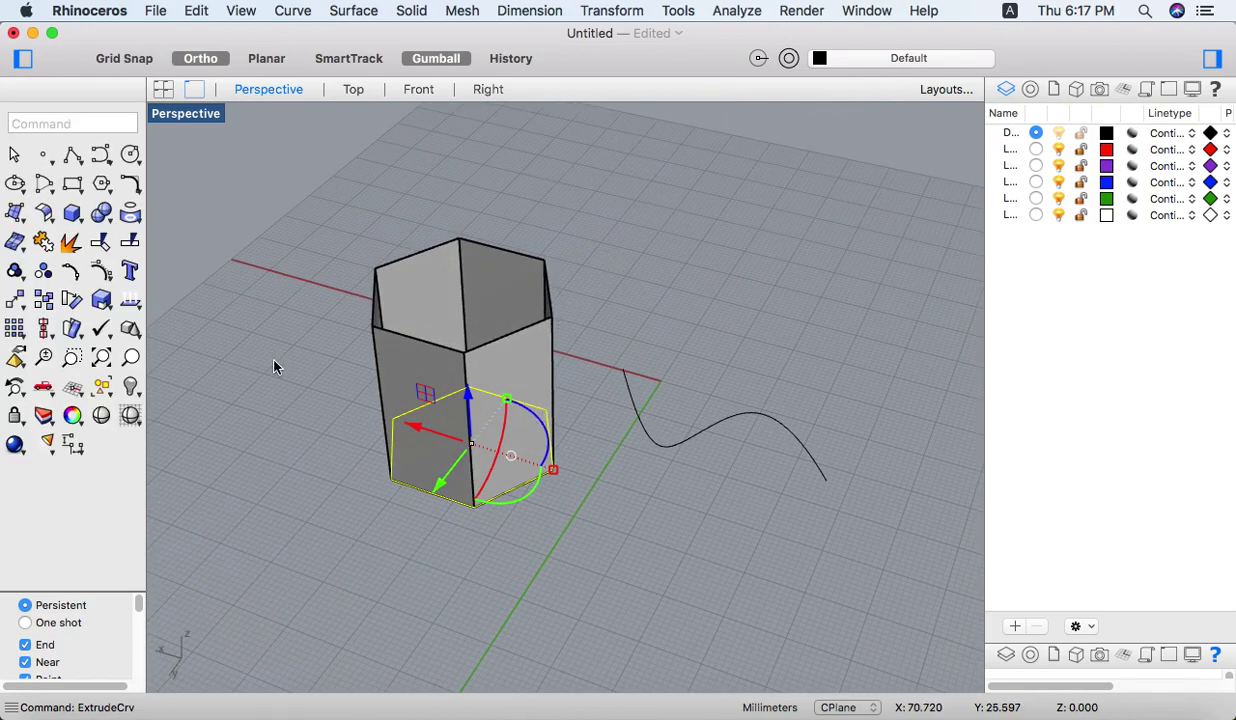
- Dimension the extrusion's height in the Front view, placing the dimension beside the hexagonal wall
{"action": "left_click", "coordinate": [73, 446]}
{"action": "left_click", "coordinate": [386, 480]}
{"action": "left_click", "coordinate": [370, 325]}
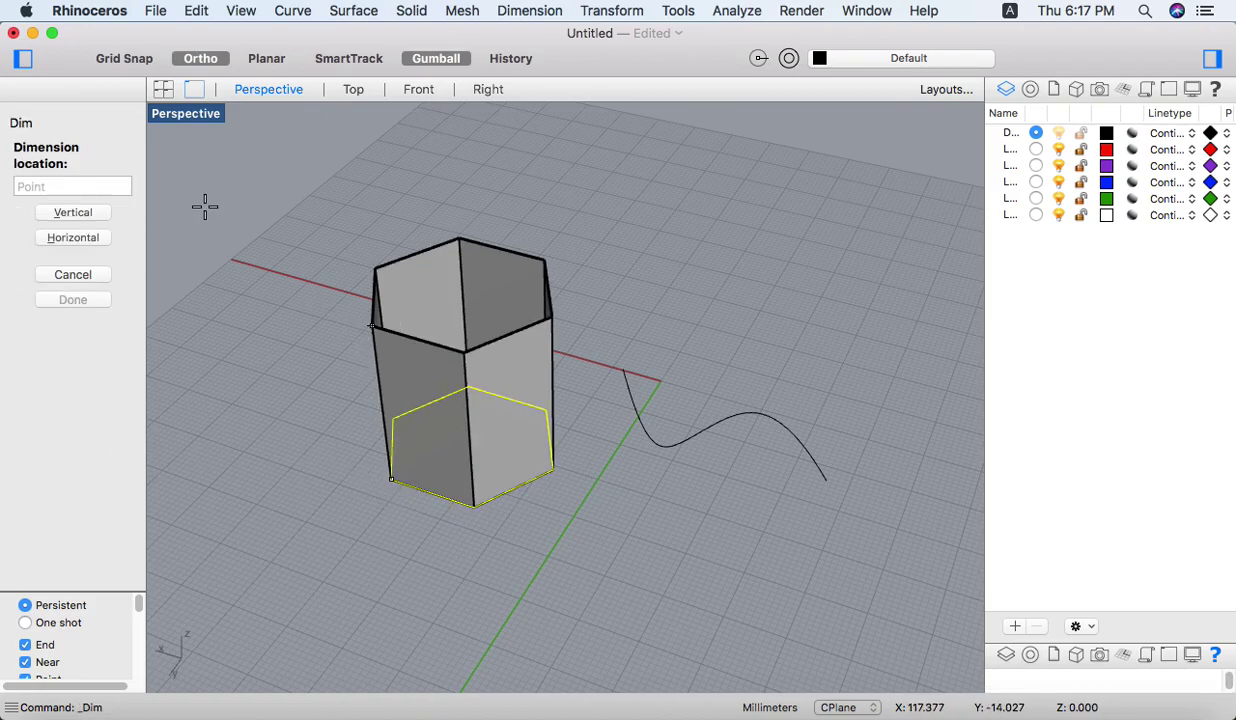
{"action": "double_click", "coordinate": [190, 113]}
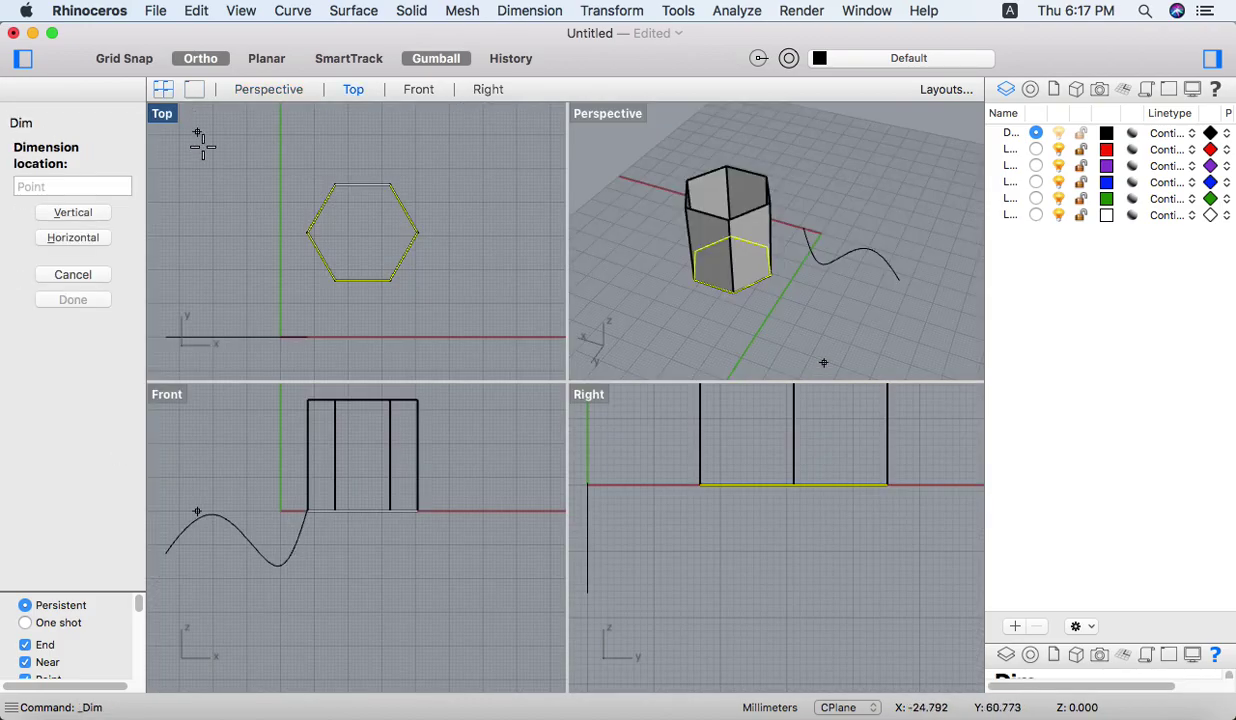
{"action": "scroll", "coordinate": [280, 445], "scroll_direction": "up", "scroll_amount": 5}
{"action": "left_click", "coordinate": [300, 458]}
{"action": "scroll", "coordinate": [308, 464], "scroll_direction": "up", "scroll_amount": 3}
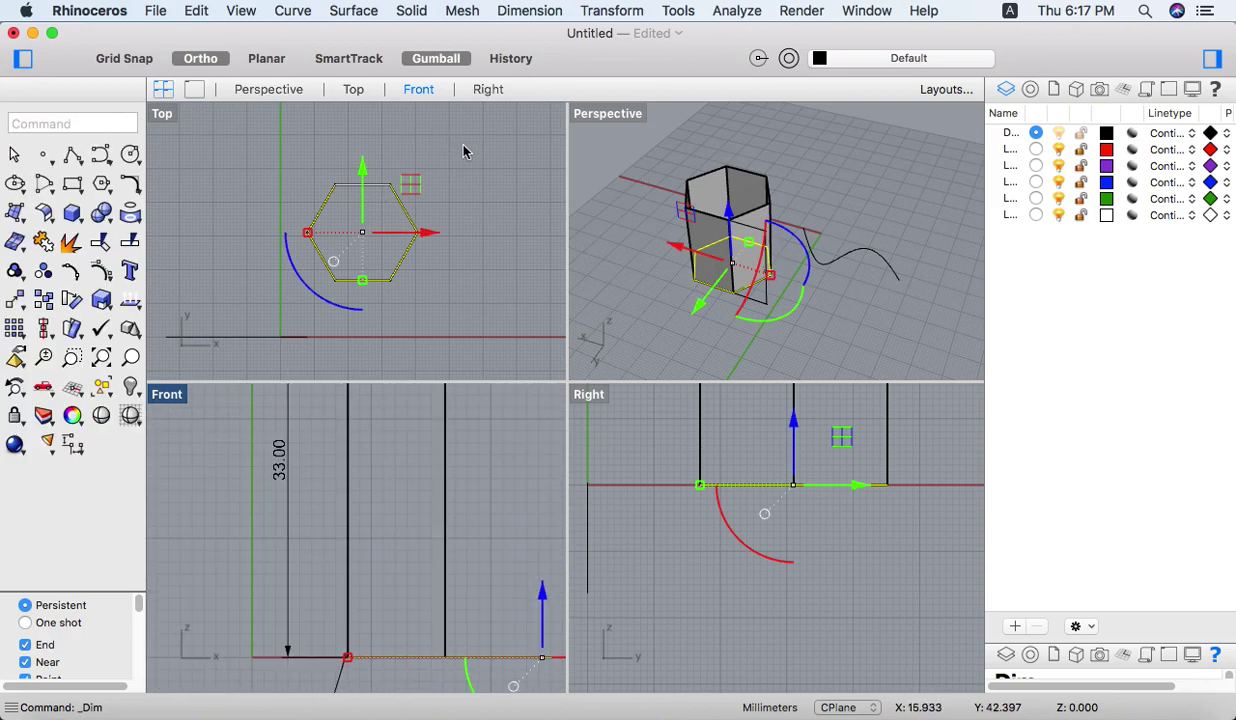
- Undo the height dimension and the hexagon's extrusion
{"action": "double_click", "coordinate": [597, 115]}
{"action": "right_click_drag", "start_coordinate": [480, 272], "coordinate": [452, 341]}
{"action": "scroll", "coordinate": [452, 341], "scroll_direction": "up", "scroll_amount": 3}
{"action": "scroll", "coordinate": [505, 325], "scroll_direction": "down", "scroll_amount": 3}
{"action": "left_click", "coordinate": [505, 326]}
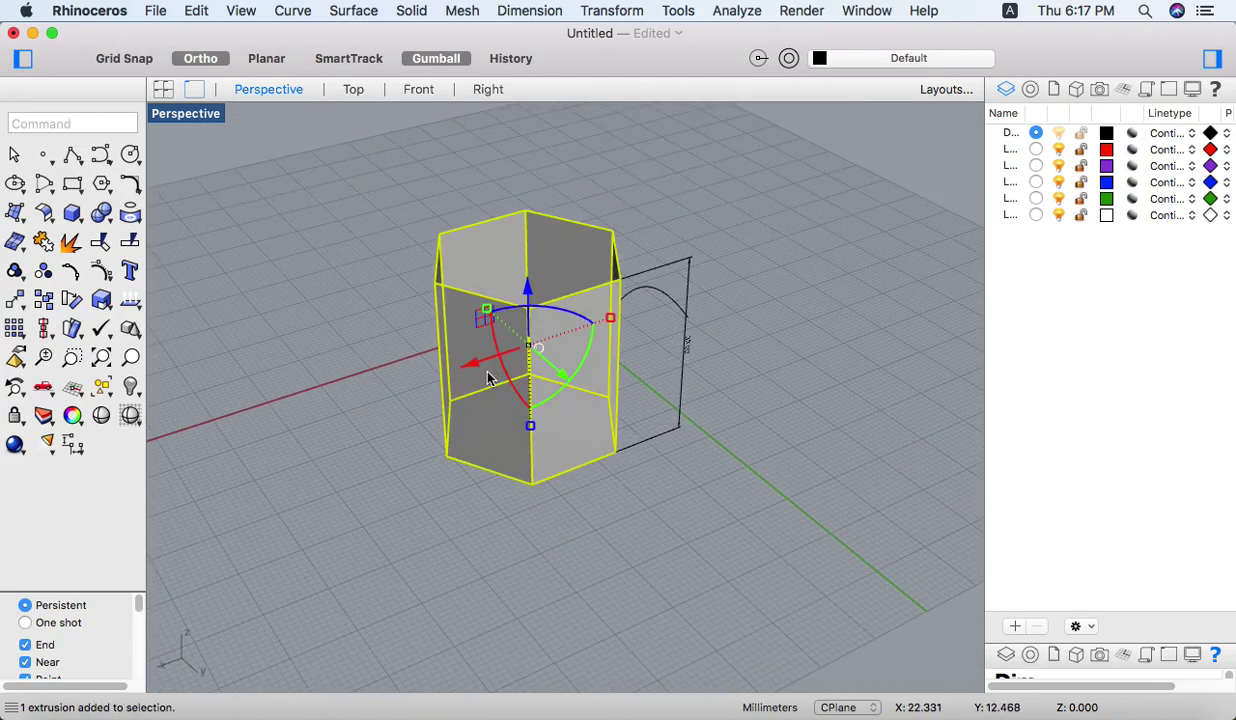
{"action": "key", "text": "super+z"}
{"action": "key", "text": "super+z"}
- Extrude the hexagon 33 mm in both directions with ExtrudeCrv, using Both Sides and leaving the ends open
{"action": "left_click", "coordinate": [460, 461]}
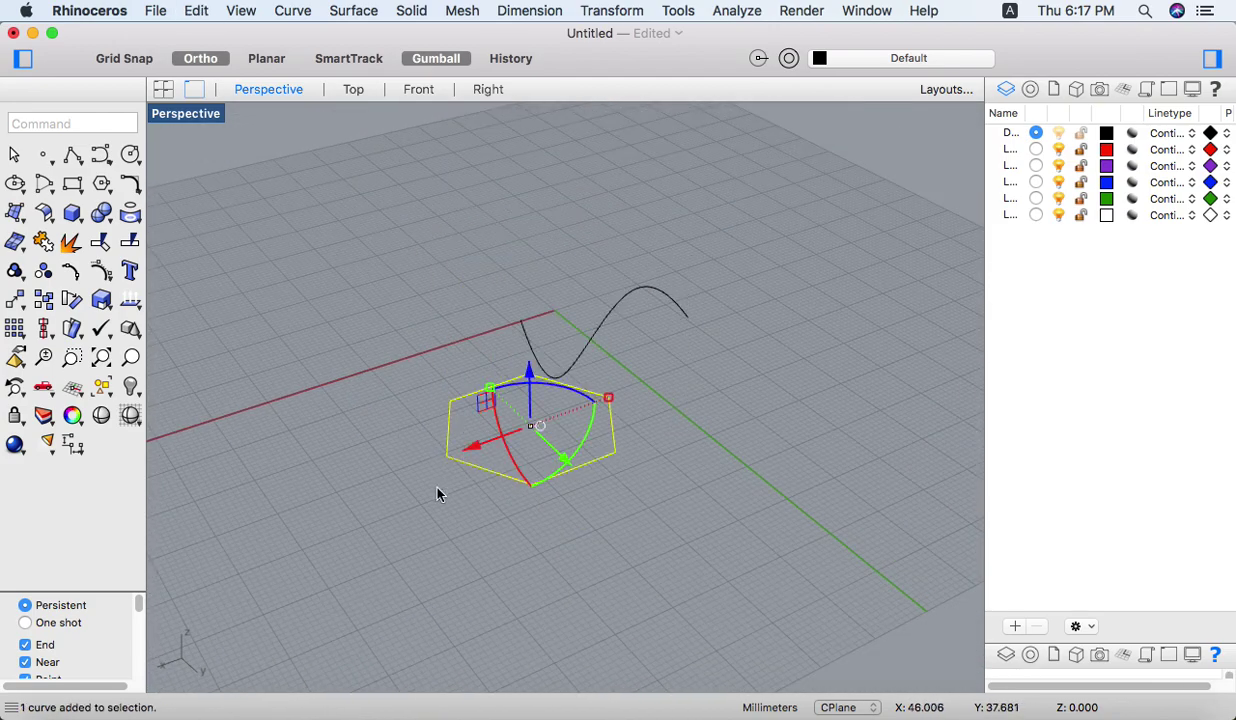
{"action": "type", "text": "ExtrudeCrv"}
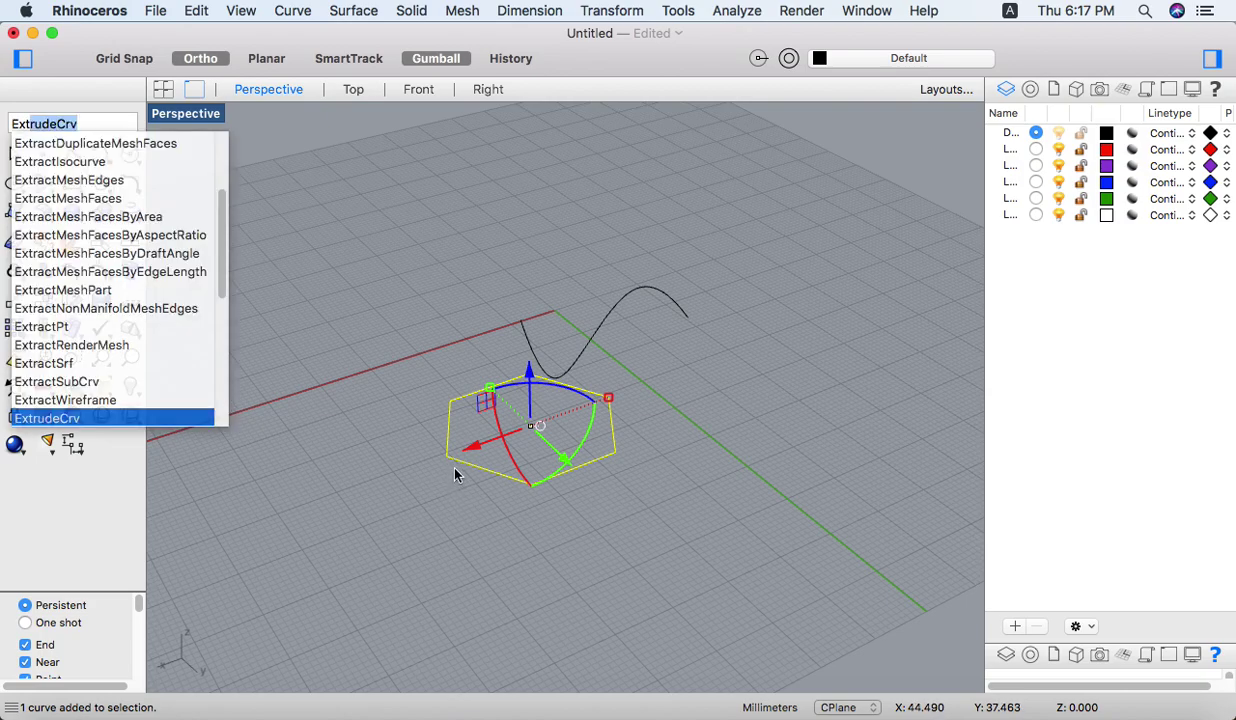
{"action": "key", "text": "Return"}
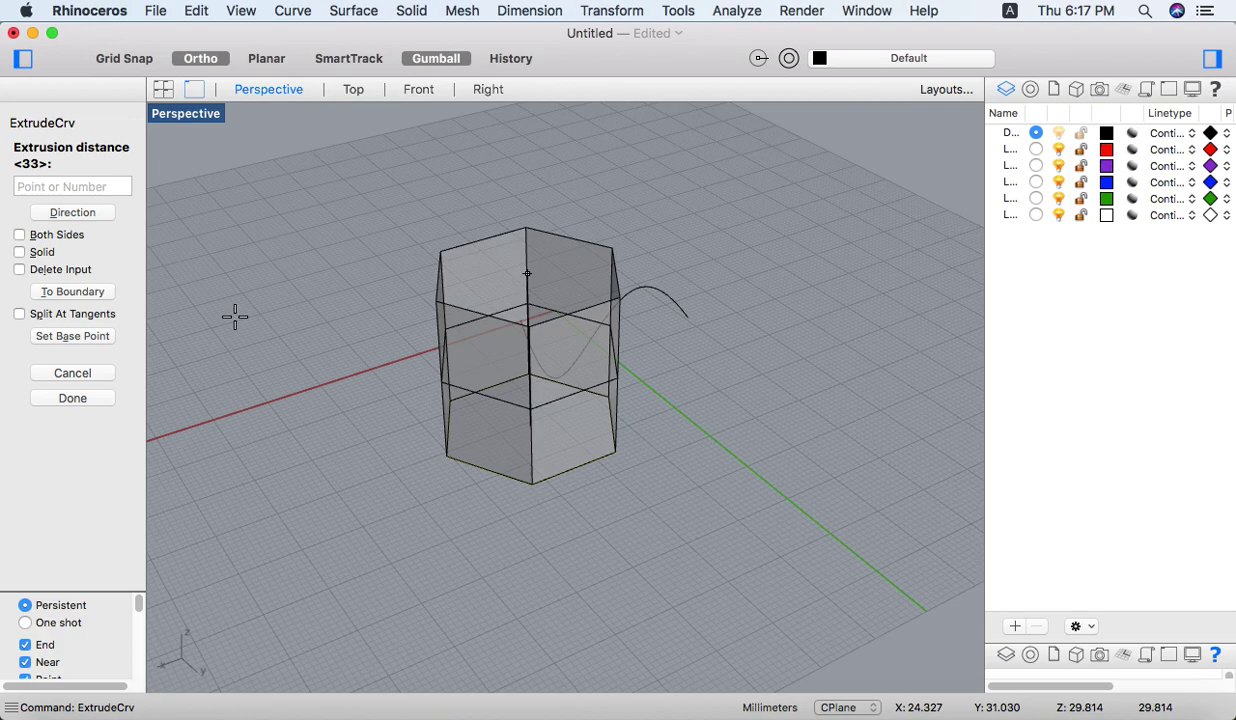
{"action": "left_click", "coordinate": [19, 235]}
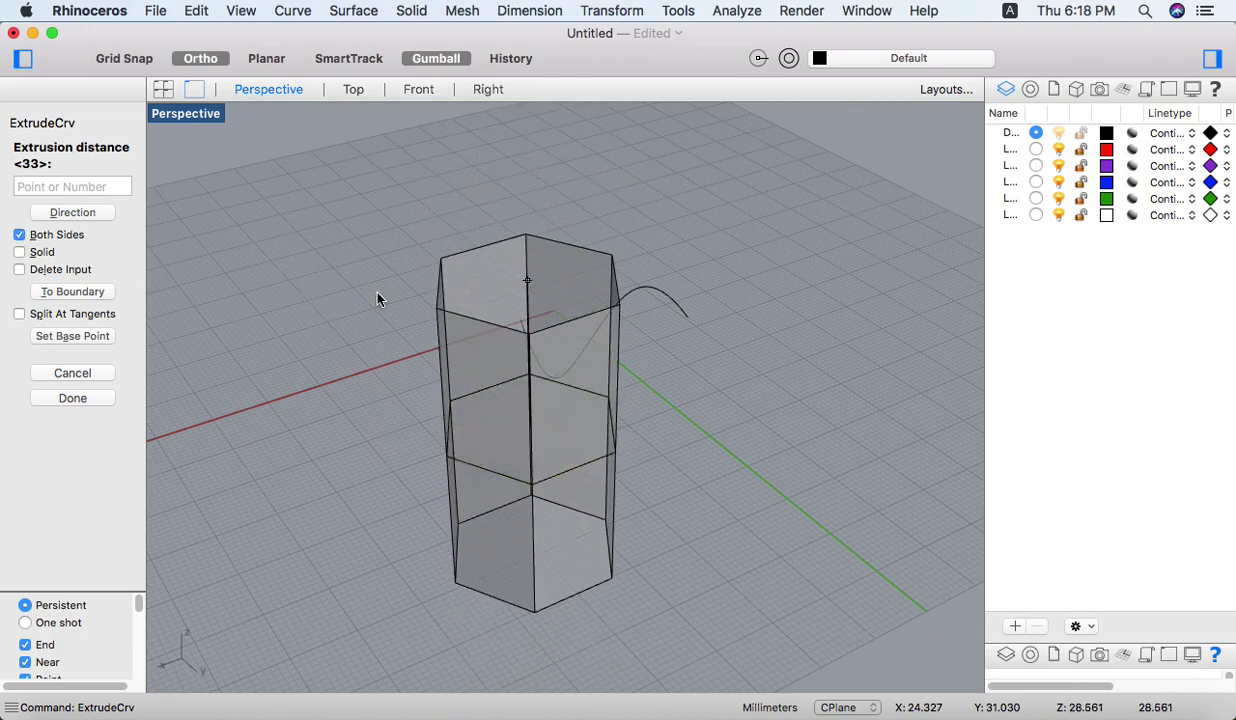
{"action": "key", "text": "b"}
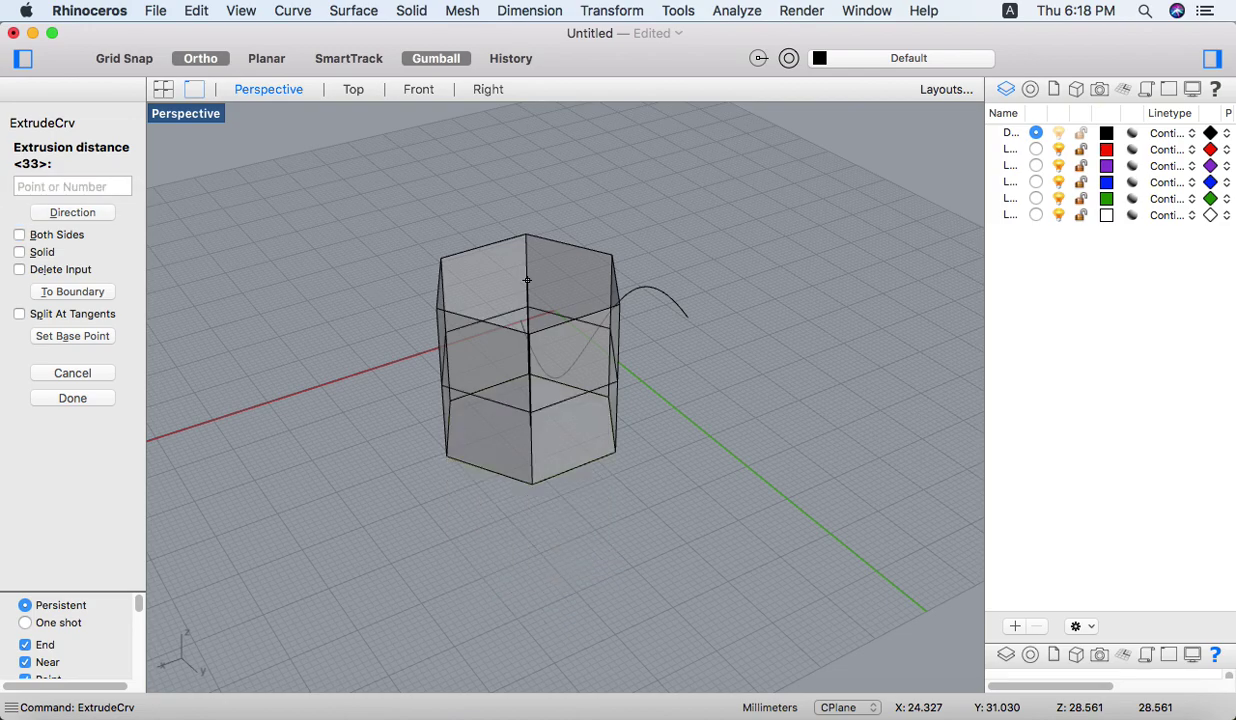
{"action": "type", "text": "b"}
{"action": "key", "text": "Return"}
{"action": "left_click", "coordinate": [381, 298]}
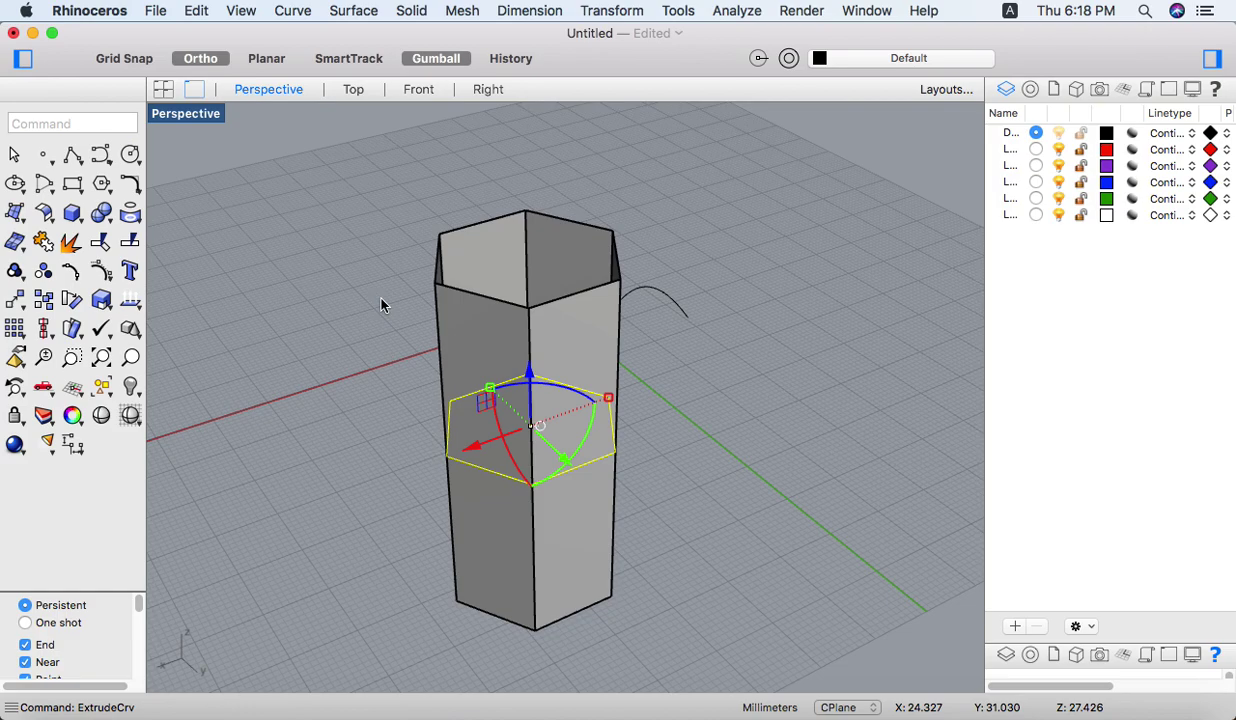
- Undo the two-sided extrusion of the hexagon
{"action": "type", "text": "b"}
{"action": "key", "text": "Escape"}
{"action": "key", "text": "super+z"}
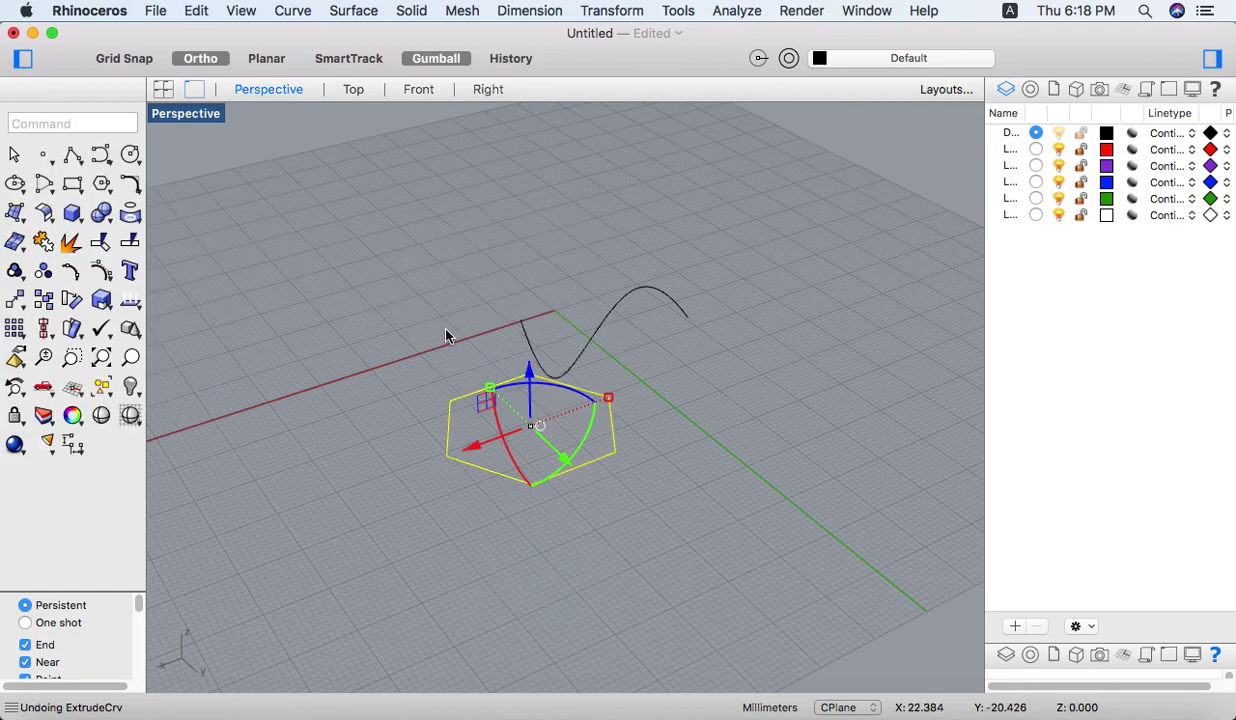
- Repeat the open extrusion of the hexagon with Both Sides on and a distance of 33 mm, and undo it
{"action": "key", "text": "Return"}
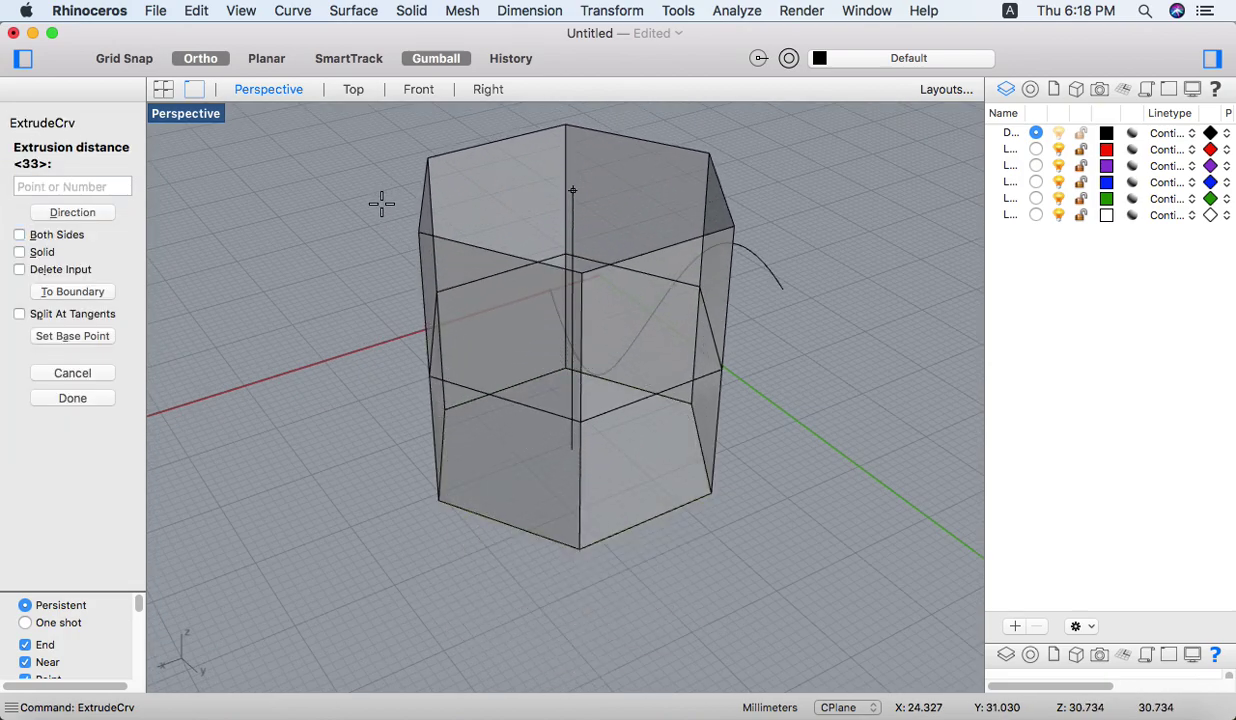
{"action": "type", "text": "33"}
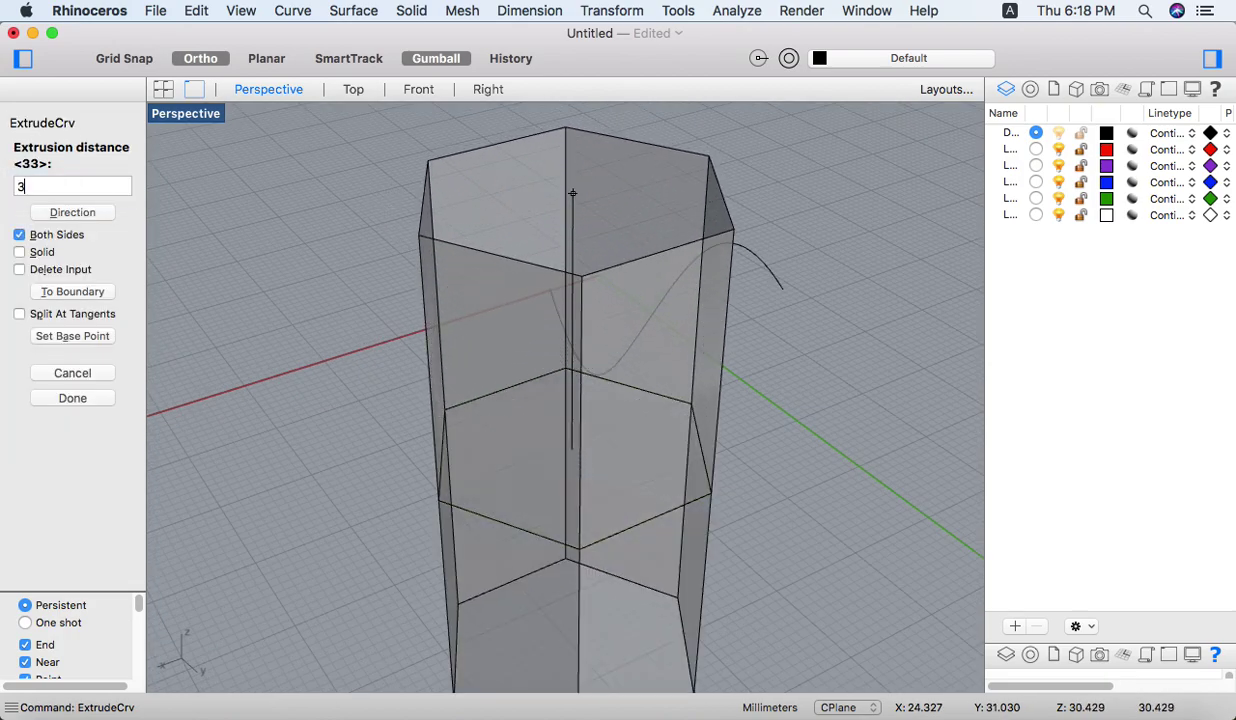
{"action": "key", "text": "Return"}
{"action": "scroll", "coordinate": [388, 315], "scroll_direction": "down", "scroll_amount": 6}
{"action": "right_click_drag", "start_coordinate": [390, 369], "coordinate": [372, 385]}
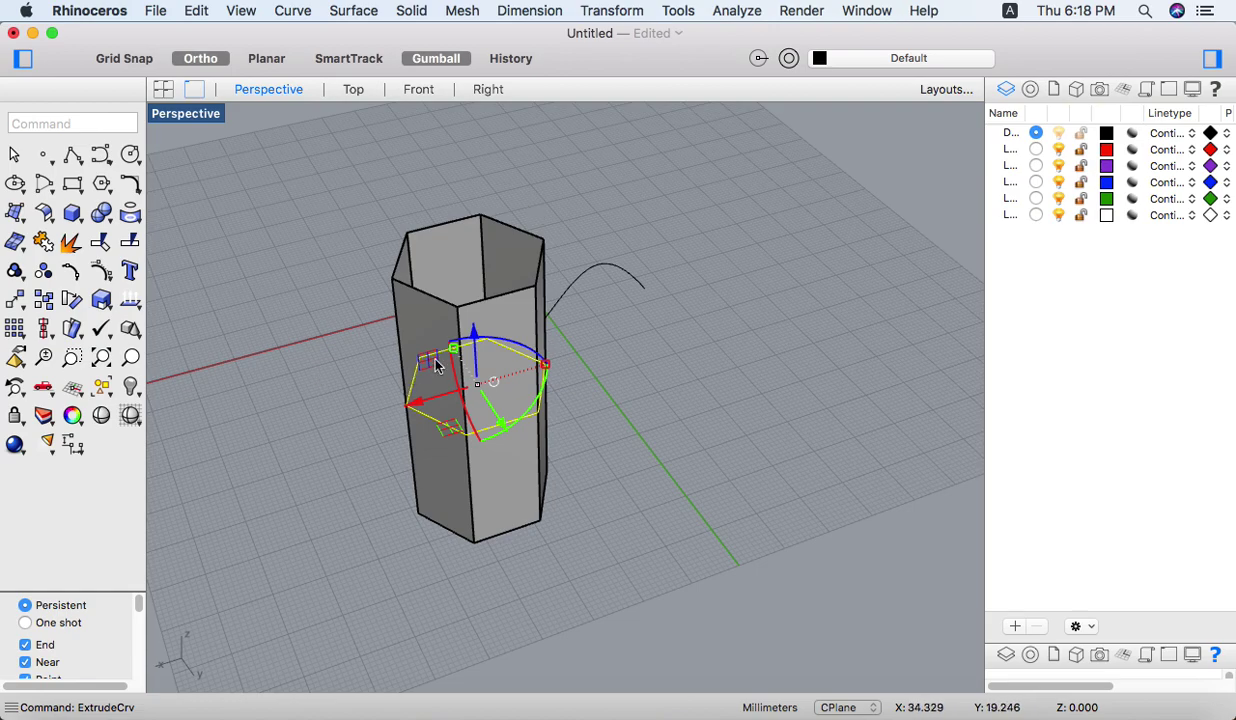
{"action": "key", "text": "super+z"}
- Extrude the hexagon about 38.85 mm in one direction as a solid with ExtrudeCrv, turning Both Sides off and Solid on
{"action": "type", "text": "ext"}
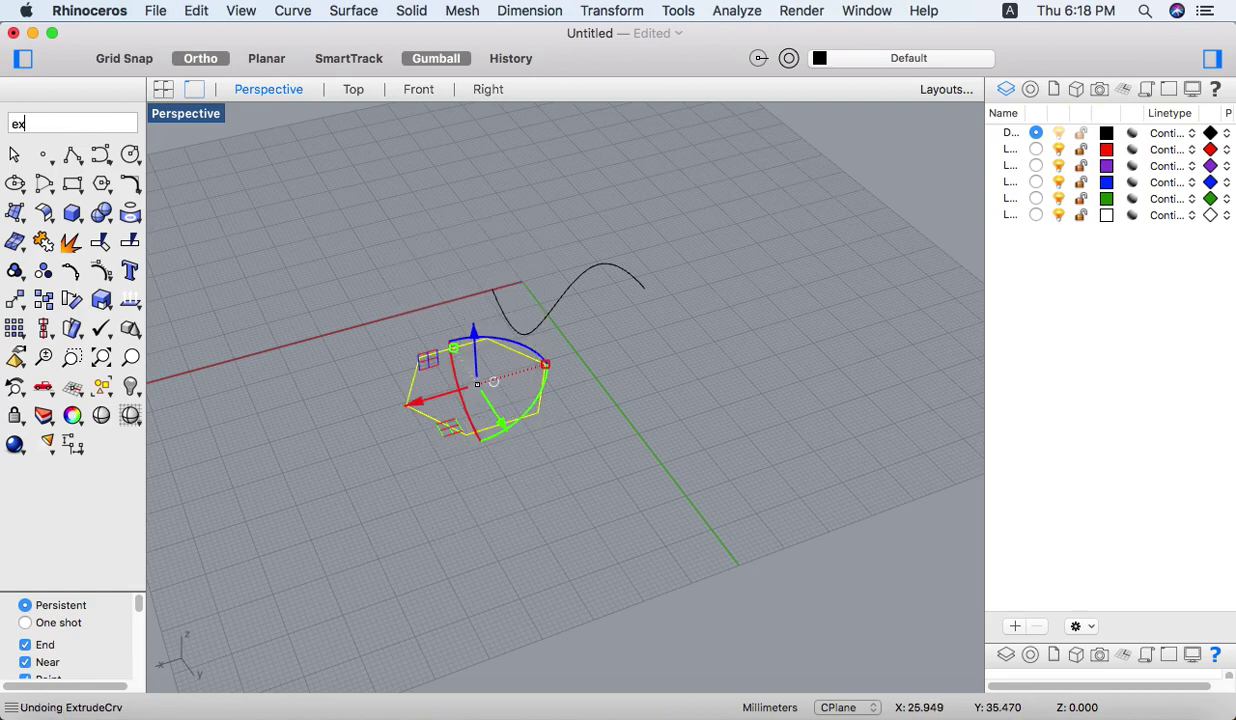
{"action": "key", "text": "Return"}
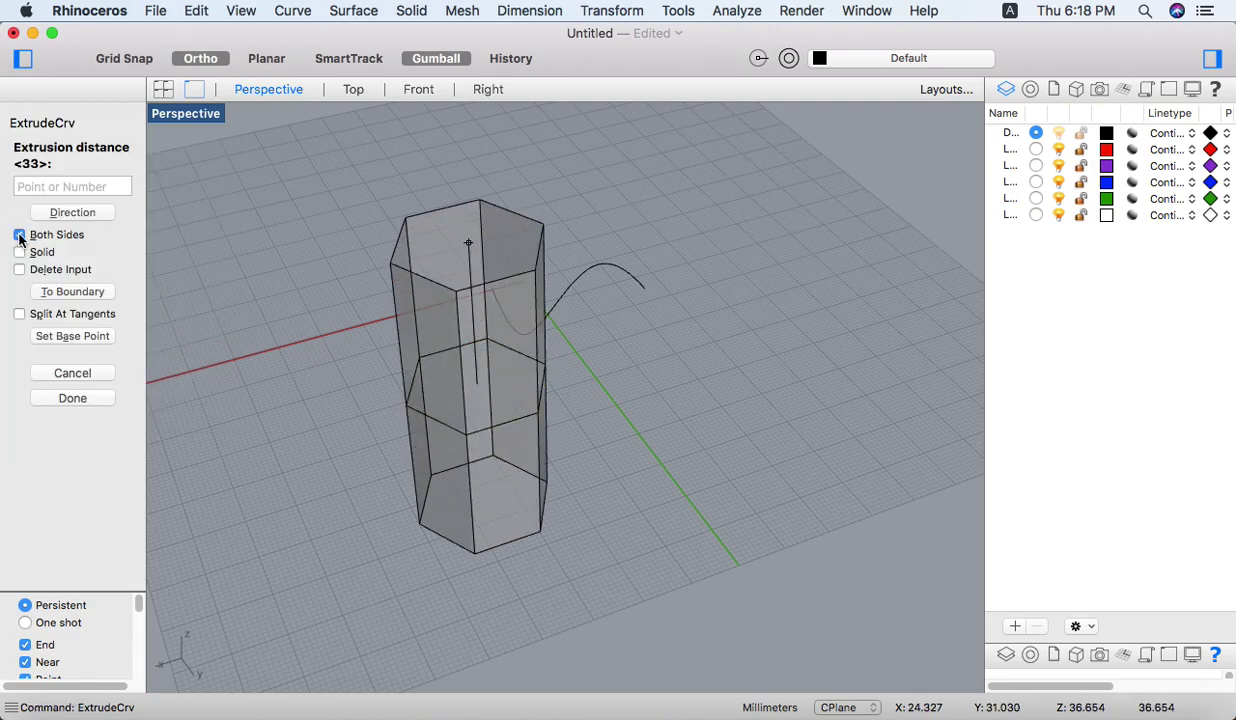
{"action": "left_click", "coordinate": [19, 235]}
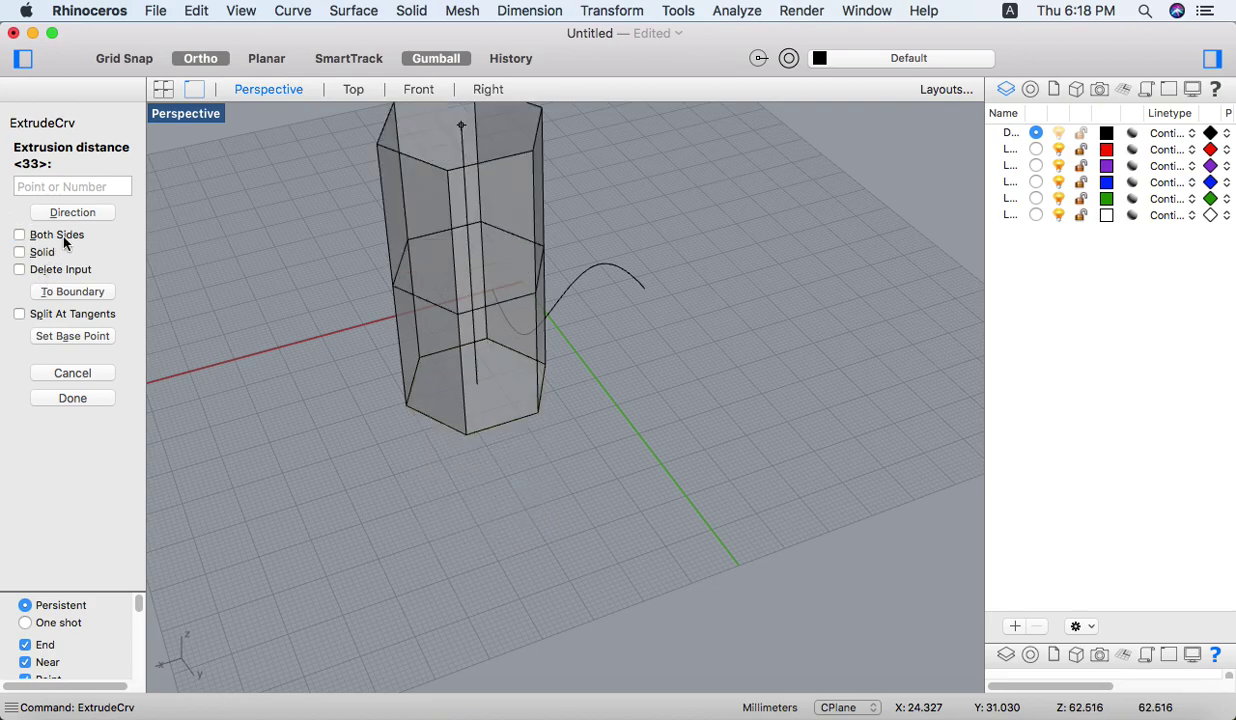
{"action": "left_click", "coordinate": [19, 253]}
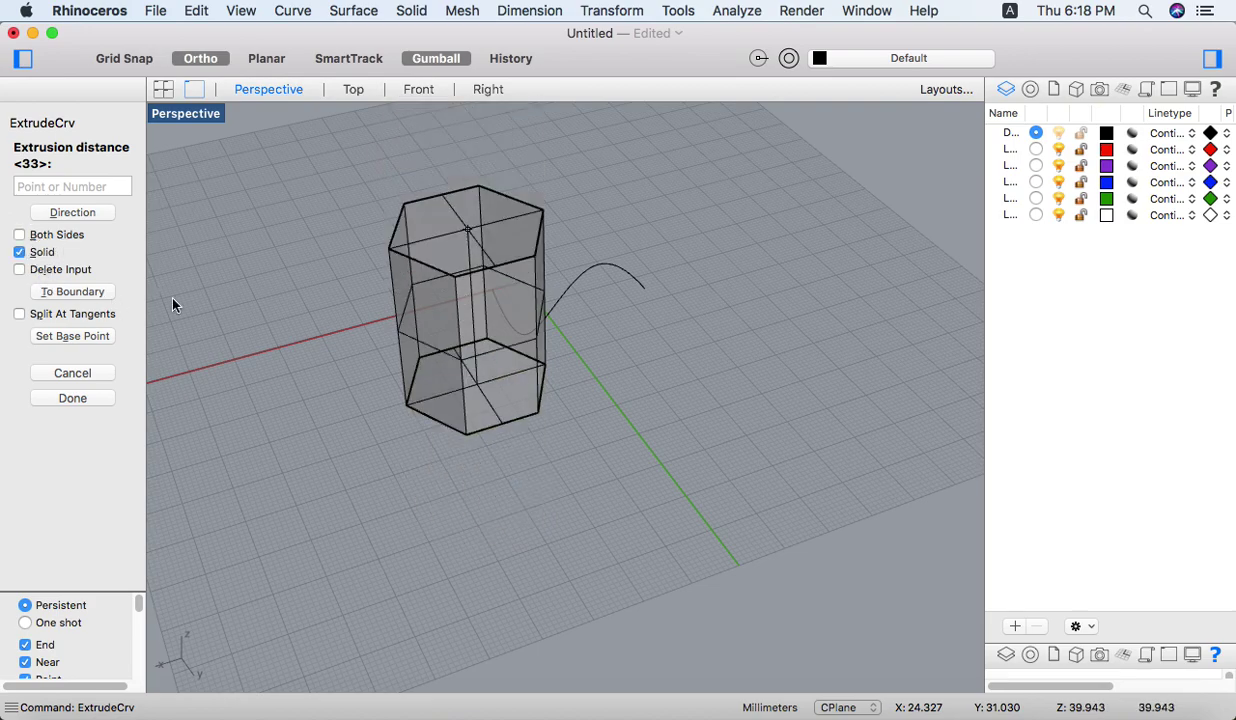
{"action": "scroll", "coordinate": [315, 256], "scroll_direction": "up", "scroll_amount": 4}
{"action": "left_click", "coordinate": [327, 252]}
- Move the solid hexagonal prism along the X axis, clear of the original hexagon curve
{"action": "right_click_drag", "start_coordinate": [514, 241], "coordinate": [520, 273]}
{"action": "left_click", "coordinate": [520, 273]}
{"action": "scroll", "coordinate": [485, 312], "scroll_direction": "down", "scroll_amount": 3}
{"action": "left_click_drag", "start_coordinate": [487, 343], "coordinate": [303, 365]}
{"action": "right_click_drag", "start_coordinate": [303, 365], "coordinate": [345, 415]}
- Extrude the hexagon about 54.5 mm with Solid off to compare it with the capped prism, and undo this extrusion
{"action": "left_click", "coordinate": [497, 403]}
{"action": "type", "text": "extr"}
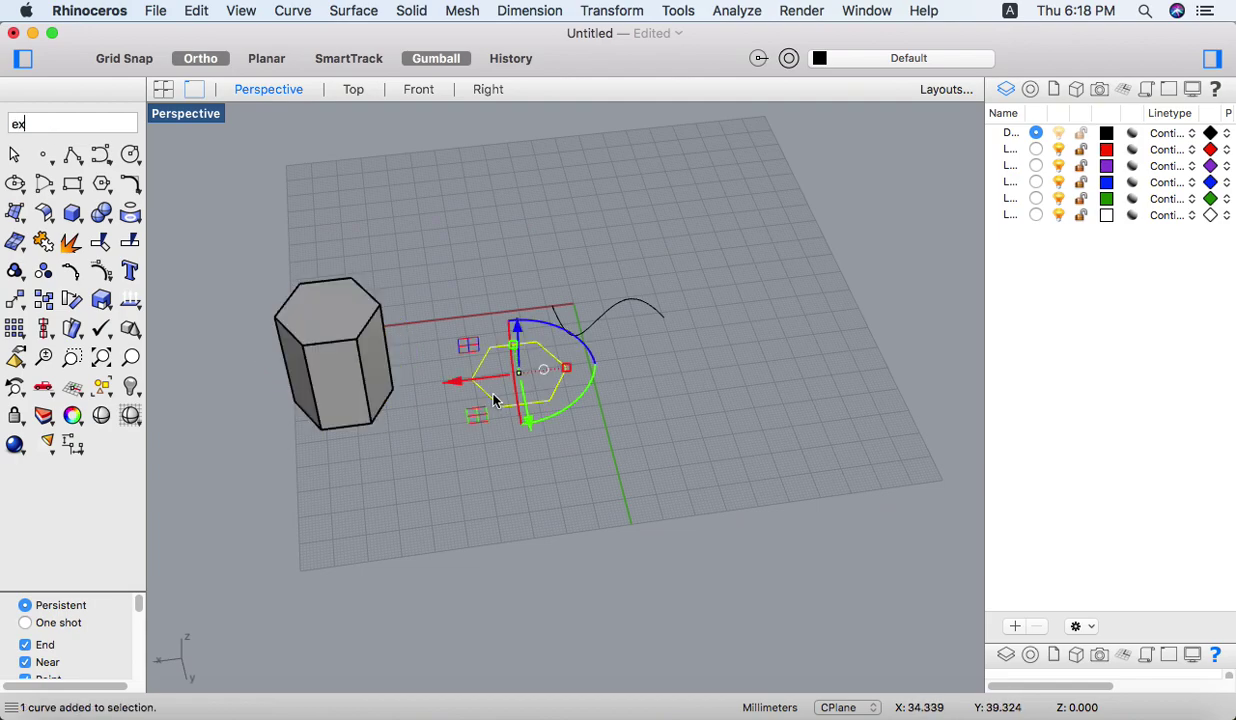
{"action": "key", "text": "Return"}
{"action": "key", "text": "s"}
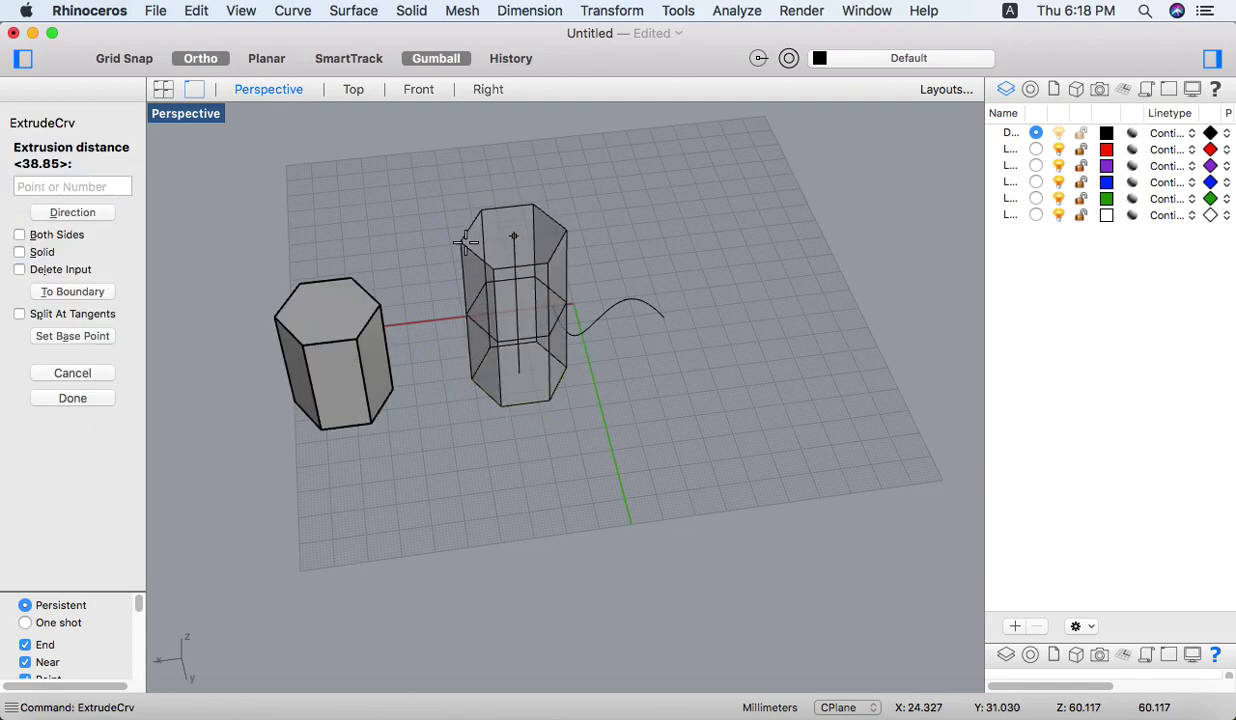
{"action": "left_click", "coordinate": [470, 241]}
{"action": "left_click", "coordinate": [505, 290]}
{"action": "right_click_drag", "start_coordinate": [517, 292], "coordinate": [440, 298]}
{"action": "left_click", "coordinate": [430, 215]}
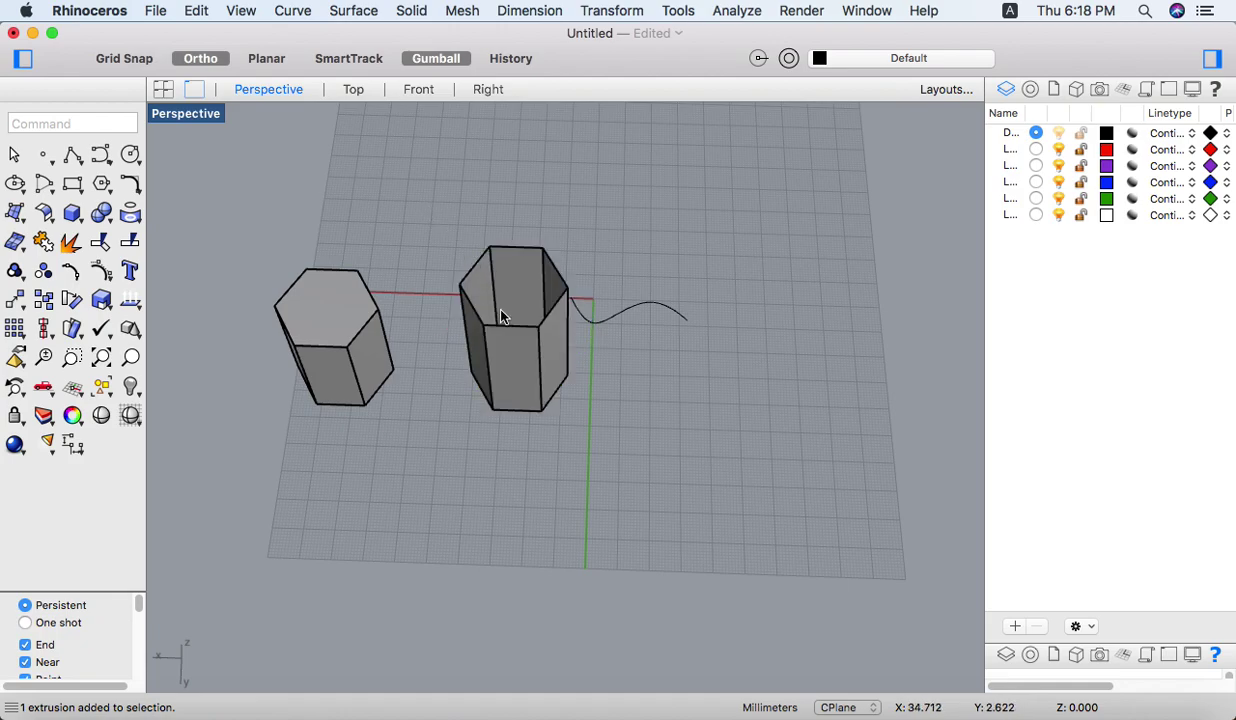
{"action": "scroll", "coordinate": [513, 293], "scroll_direction": "up", "scroll_amount": 8}
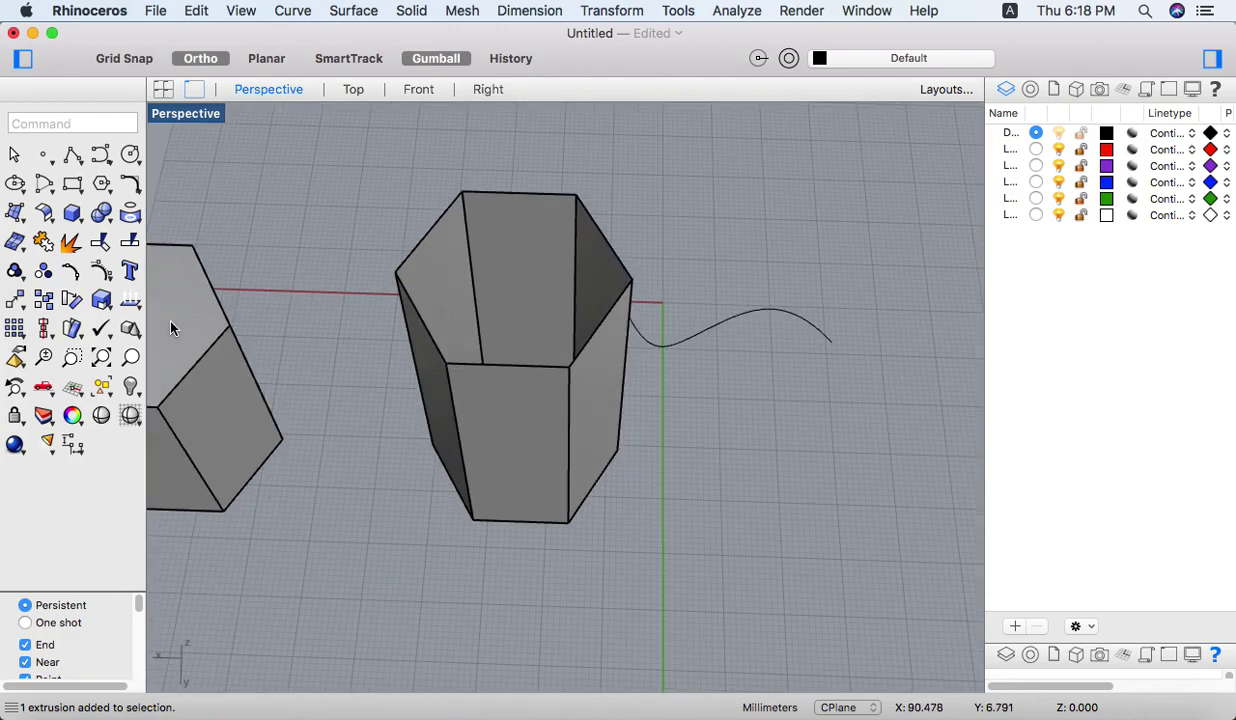
{"action": "scroll", "coordinate": [229, 313], "scroll_direction": "down", "scroll_amount": 3}
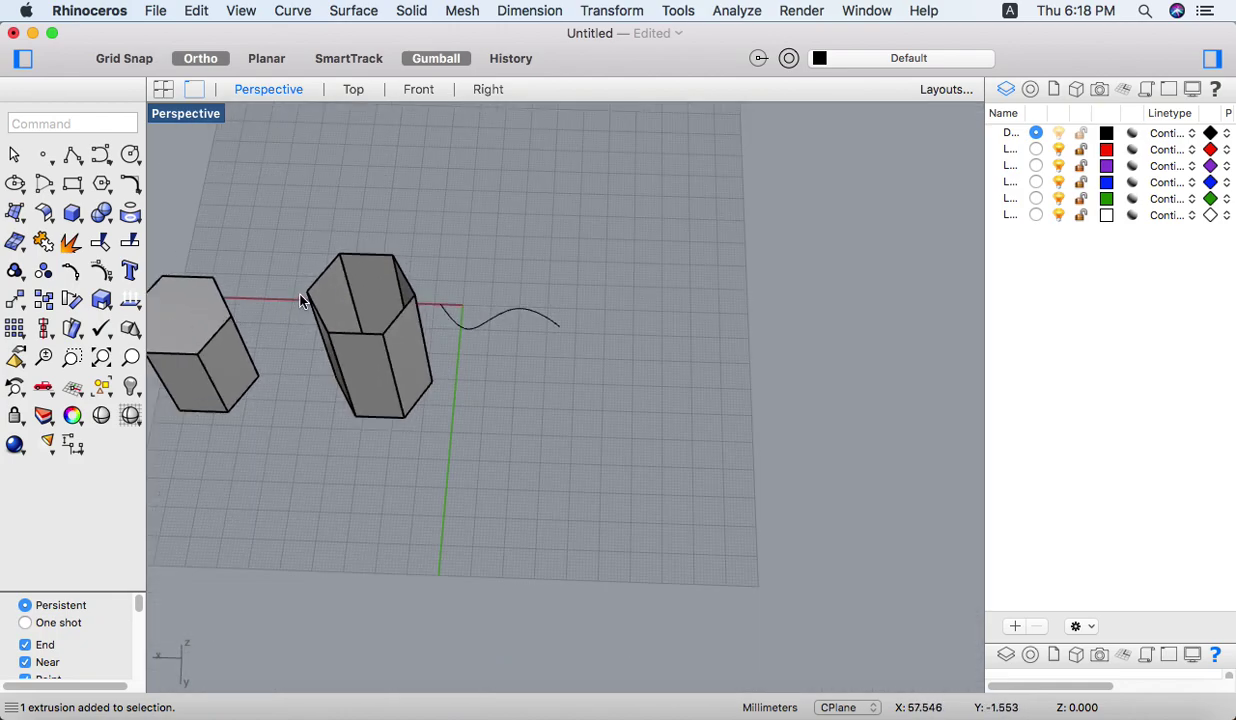
{"action": "key", "text": "super+z"}
{"action": "right_click_drag", "start_coordinate": [362, 372], "coordinate": [396, 367], "text": "shift"}
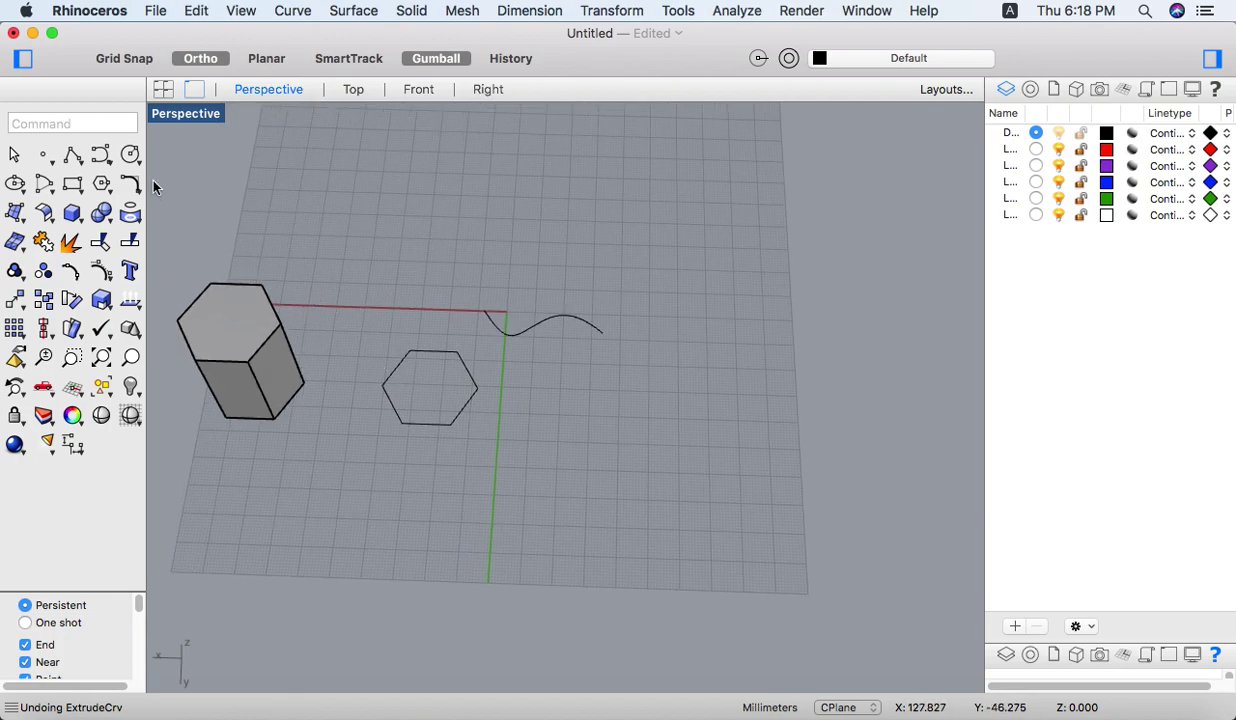
- Draw a degree 3 curve through five control points with Ortho off, looping back across itself behind the hexagon
{"action": "left_click", "coordinate": [126, 155]}
{"action": "key", "text": "Escape"}
{"action": "left_click", "coordinate": [101, 155]}
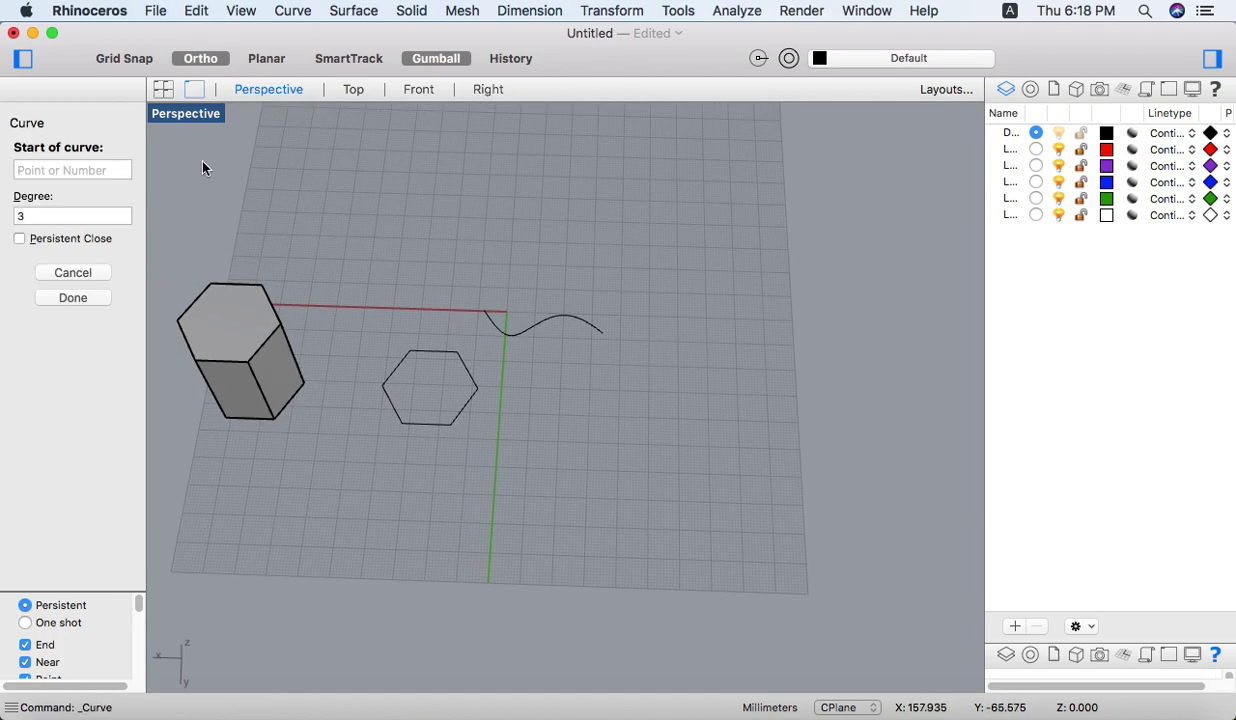
{"action": "left_click", "coordinate": [374, 203]}
{"action": "key", "text": "F8"}
{"action": "left_click", "coordinate": [410, 137]}
{"action": "left_click", "coordinate": [468, 126]}
{"action": "left_click", "coordinate": [502, 202]}
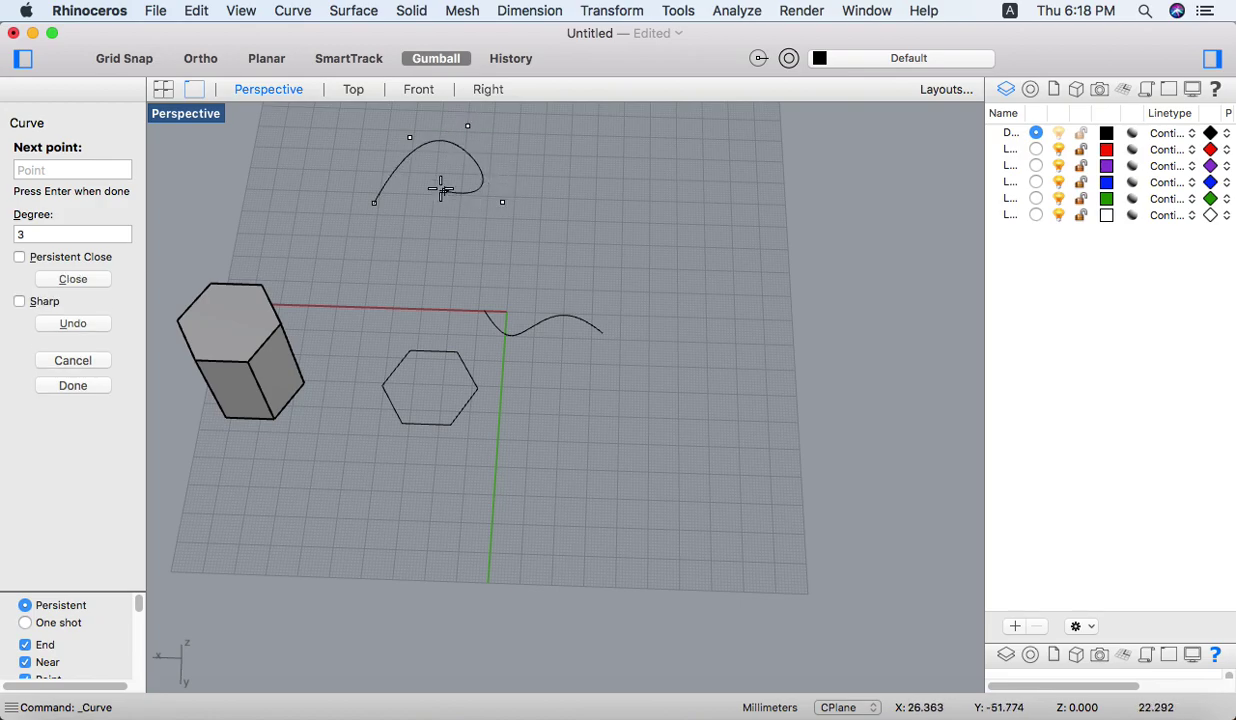
{"action": "left_click", "coordinate": [368, 150], "text": "shift"}
{"action": "right_click", "coordinate": [385, 158]}
{"action": "right_click_drag", "start_coordinate": [420, 181], "coordinate": [397, 375], "text": "shift"}
{"action": "scroll", "coordinate": [408, 331], "scroll_direction": "up", "scroll_amount": 6}
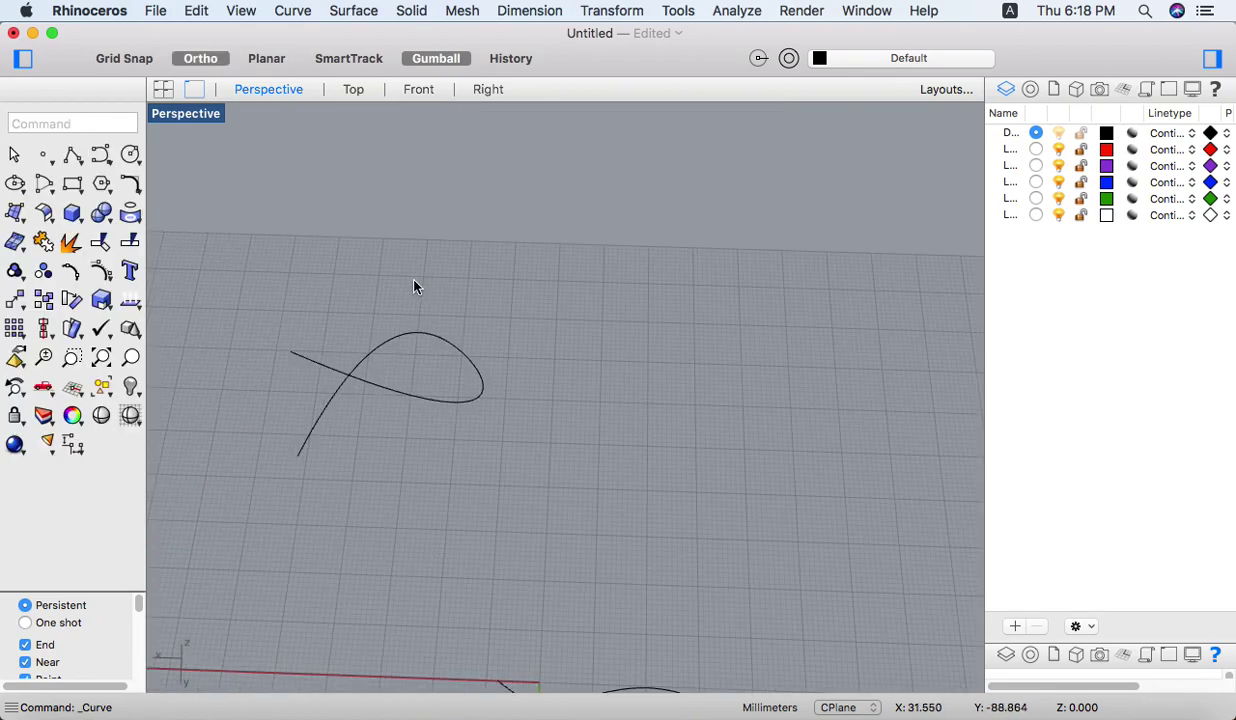
- Extrude the self-crossing curve about 52 mm with ExtrudeCrv and Solid on, and inspect the result from several sides
{"action": "left_click", "coordinate": [370, 386]}
{"action": "type", "text": "ExtrudeCrv"}
{"action": "key", "text": "Return"}
{"action": "left_click", "coordinate": [760, 290]}
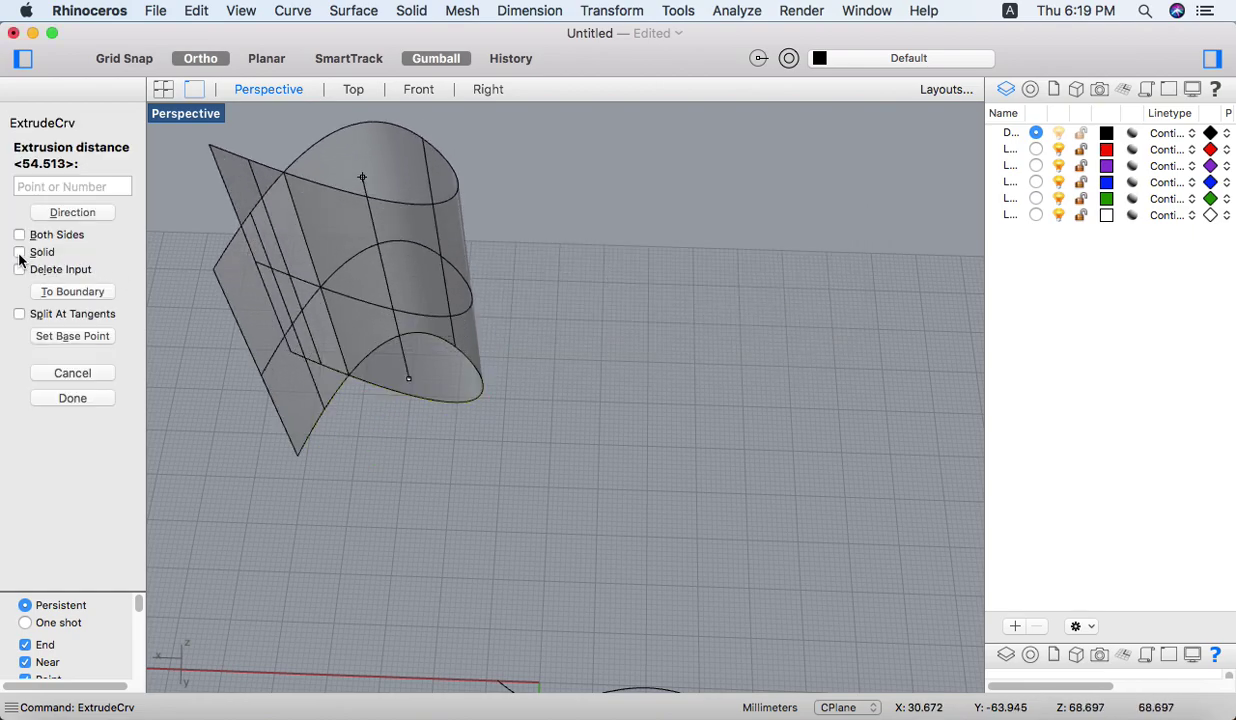
{"action": "left_click", "coordinate": [465, 245]}
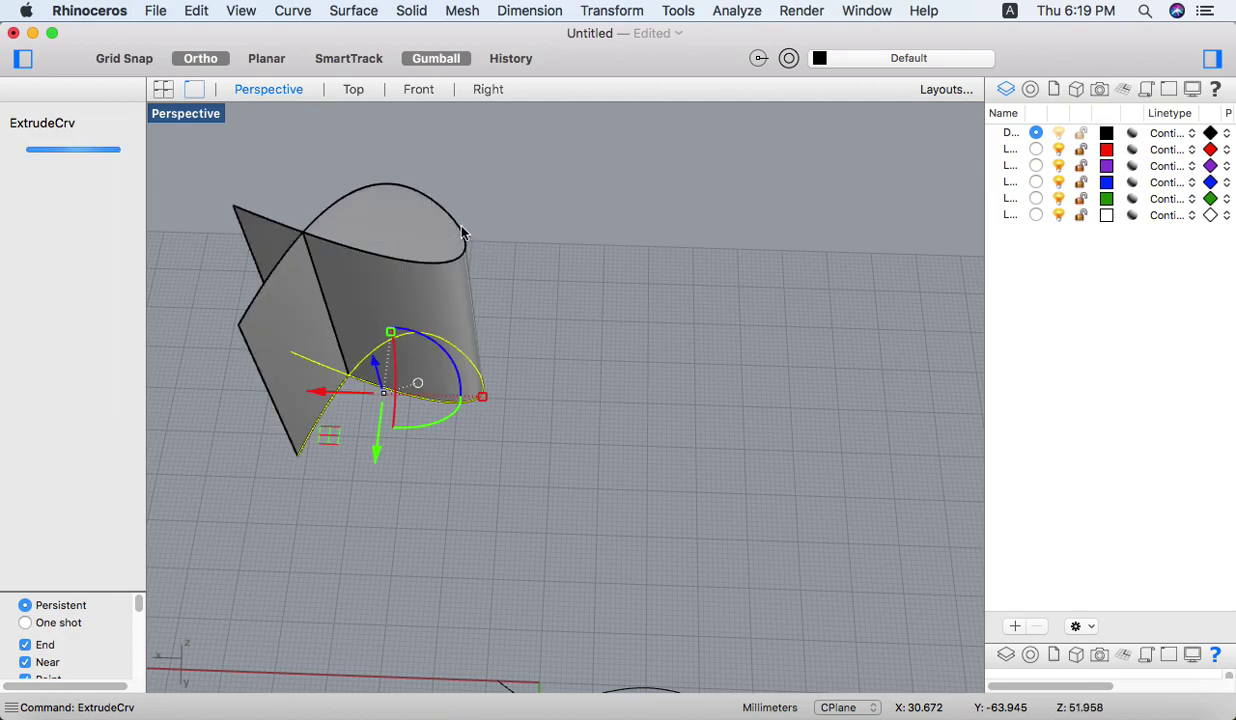
{"action": "scroll", "coordinate": [475, 368], "scroll_direction": "up", "scroll_amount": 3}
{"action": "left_click", "coordinate": [227, 361]}
{"action": "right_click_drag", "start_coordinate": [444, 387], "coordinate": [763, 347]}
{"action": "scroll", "coordinate": [763, 347], "scroll_direction": "down", "scroll_amount": 4}
{"action": "right_click_drag", "start_coordinate": [619, 311], "coordinate": [633, 325]}
{"action": "scroll", "coordinate": [670, 415], "scroll_direction": "down", "scroll_amount": 3}
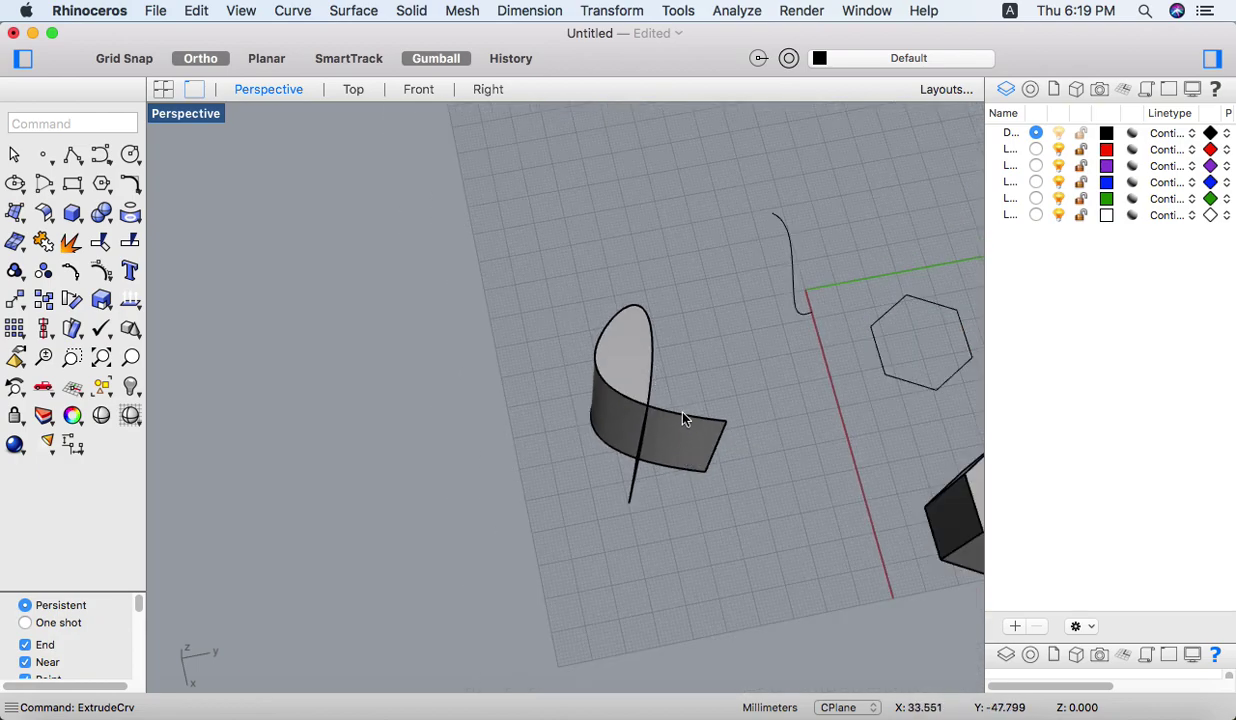
- Start ExtrudeCrv on the hexagon, preview Both Sides on and off, and turn Solid off
{"action": "right_click_drag", "start_coordinate": [686, 446], "coordinate": [703, 506]}
{"action": "right_click_drag", "start_coordinate": [634, 568], "coordinate": [622, 480], "text": "shift"}
{"action": "scroll", "coordinate": [619, 480], "scroll_direction": "up", "scroll_amount": 5}
{"action": "left_click", "coordinate": [598, 469]}
{"action": "type", "text": "ext"}
{"action": "key", "text": "Return"}
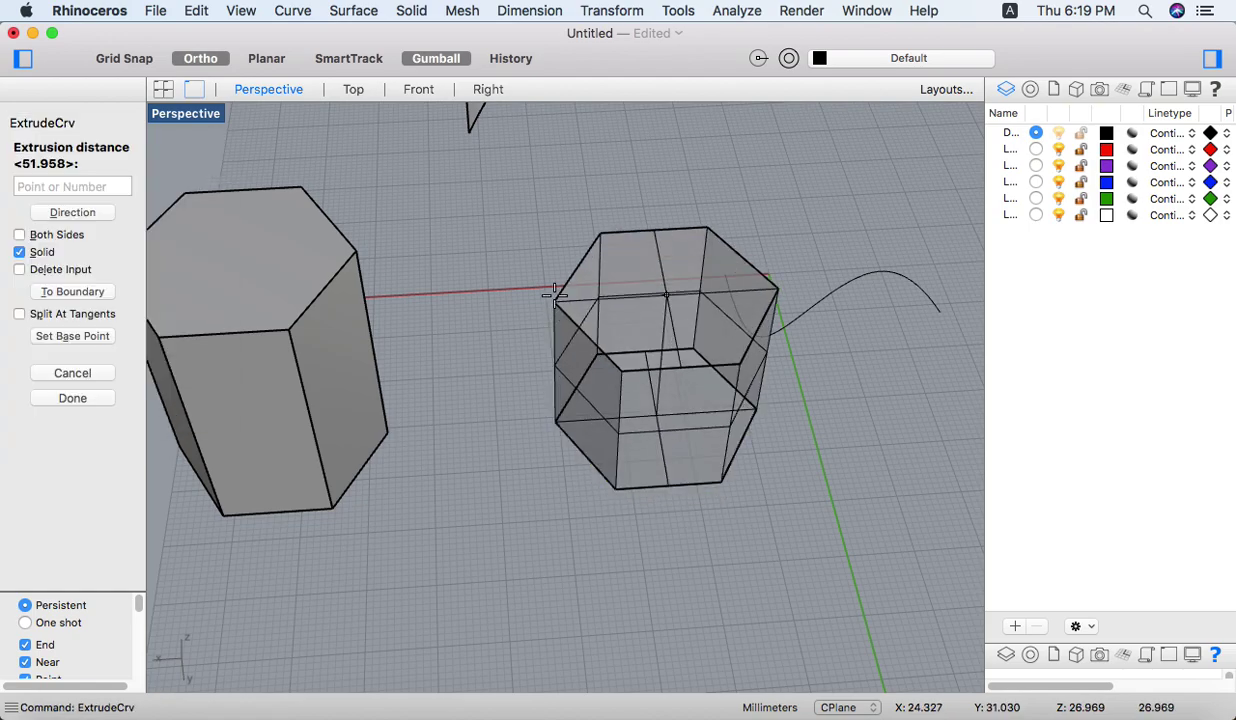
{"action": "type", "text": "b"}
{"action": "key", "text": "Return"}
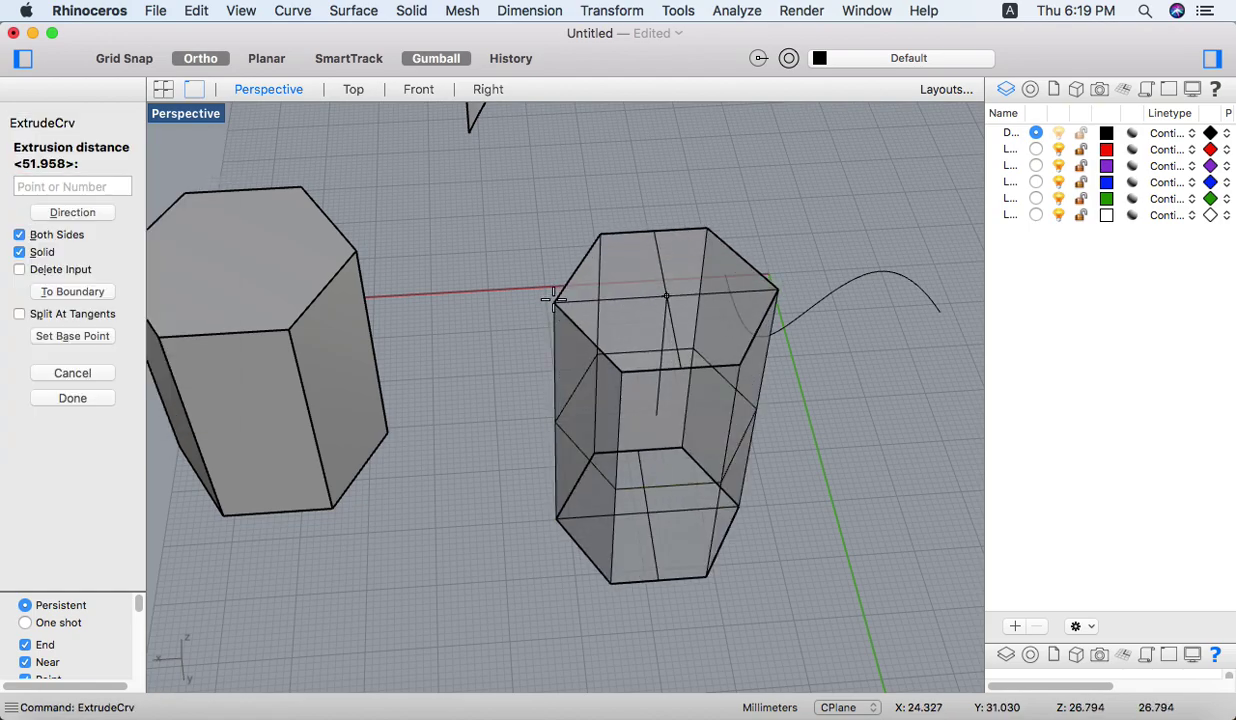
{"action": "type", "text": "b"}
{"action": "key", "text": "Return"}
{"action": "type", "text": "s"}
{"action": "key", "text": "Return"}
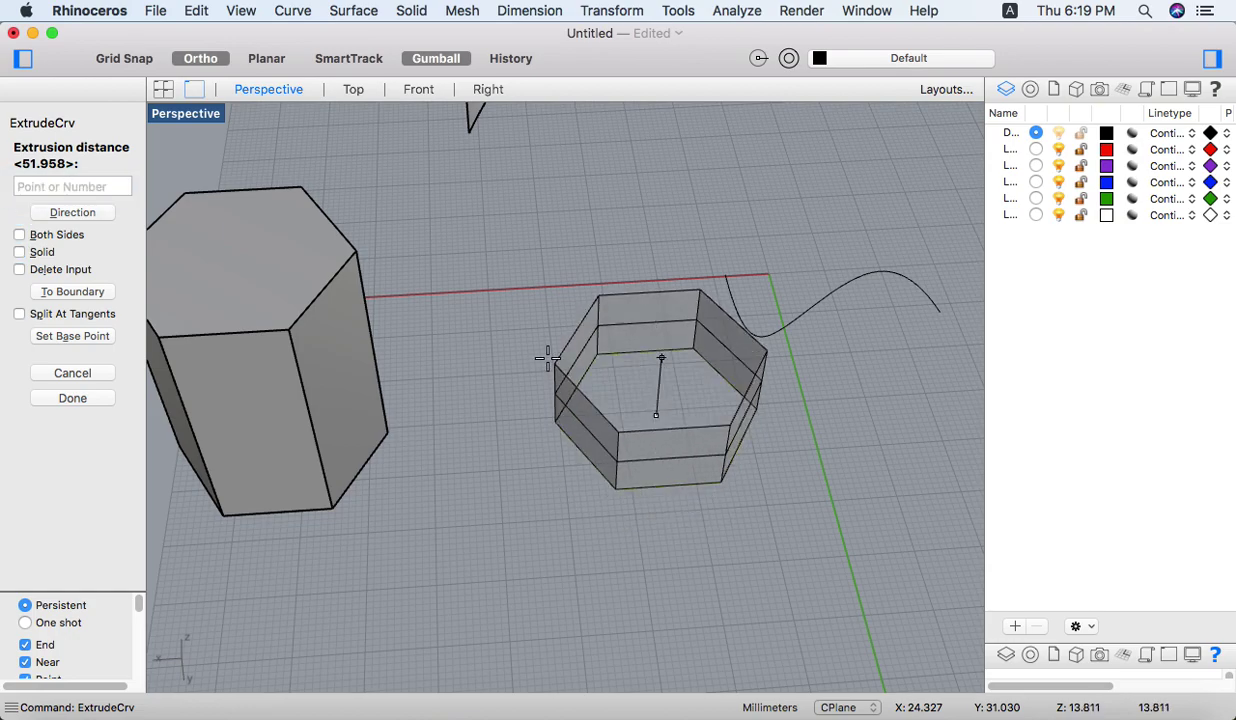
- Set the hexagon's extrusion direction to a slanted line defined by two free points in the Right view
{"action": "double_click", "coordinate": [183, 114]}
{"action": "scroll", "coordinate": [272, 297], "scroll_direction": "down", "scroll_amount": 3}
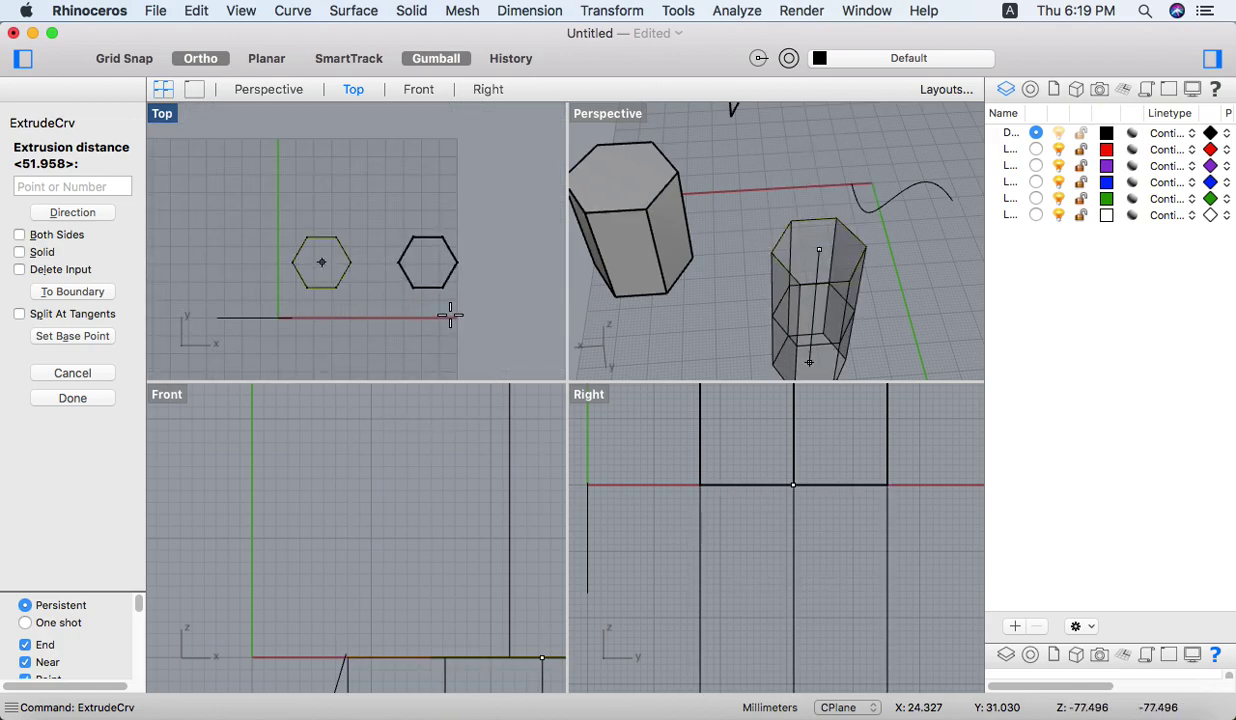
{"action": "scroll", "coordinate": [700, 490], "scroll_direction": "down", "scroll_amount": 5}
{"action": "scroll", "coordinate": [690, 604], "scroll_direction": "down", "scroll_amount": 4}
{"action": "key", "text": "shift"}
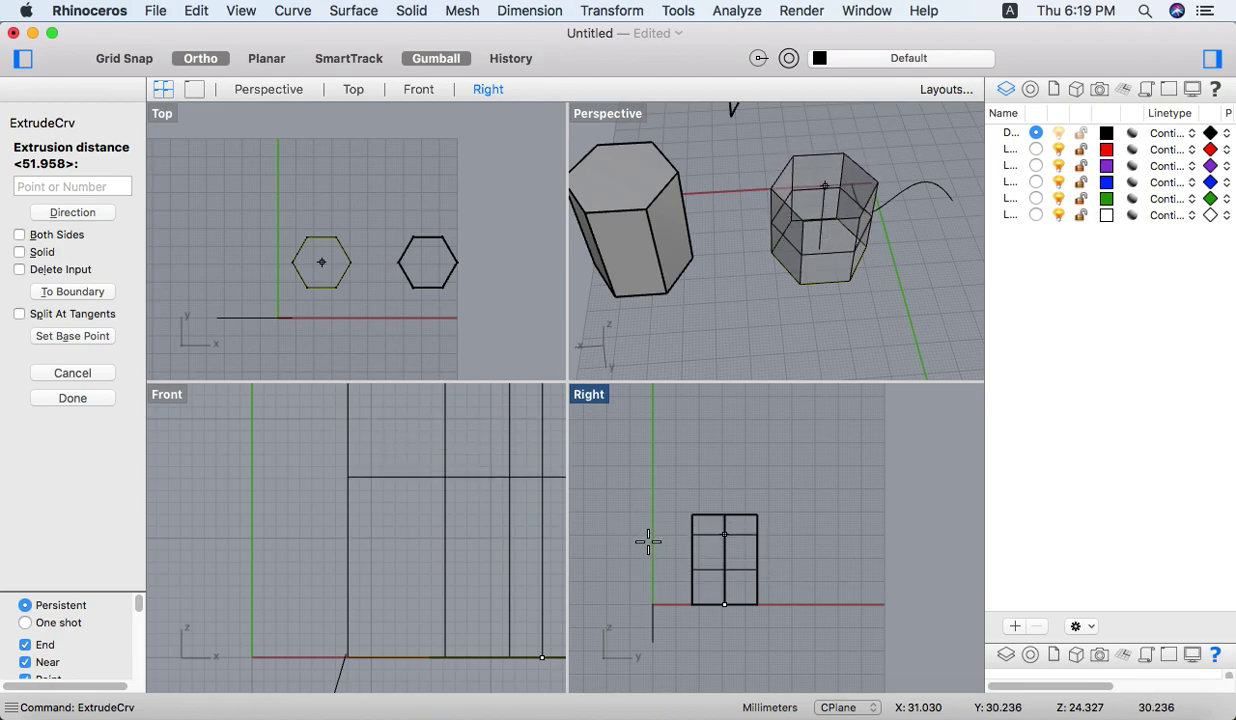
{"action": "type", "text": "d"}
{"action": "key", "text": "Return"}
{"action": "left_click", "coordinate": [782, 542]}
{"action": "key", "text": "F8"}
{"action": "left_click", "coordinate": [862, 467]}
{"action": "key", "text": "F8"}
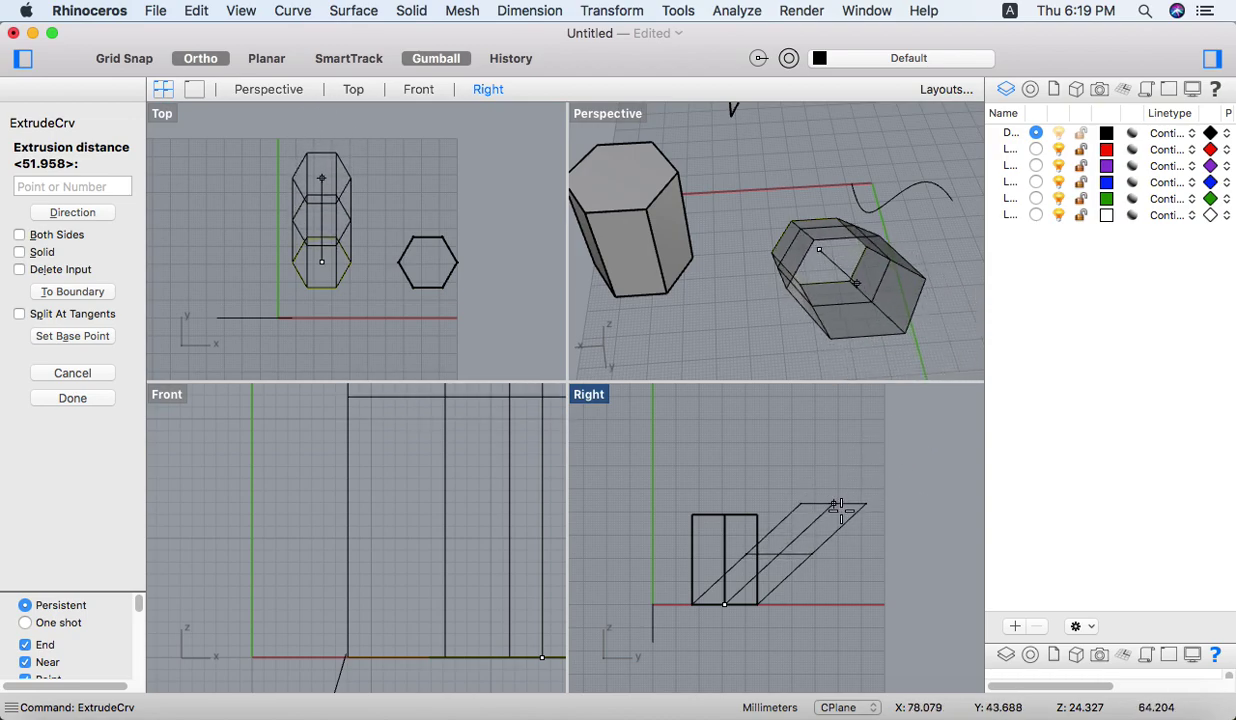
- Complete the slanted extrusion at about 64 mm and inspect it in the maximized Perspective view
{"action": "left_click", "coordinate": [718, 222]}
{"action": "double_click", "coordinate": [607, 113]}
{"action": "right_click_drag", "start_coordinate": [599, 138], "coordinate": [640, 542]}
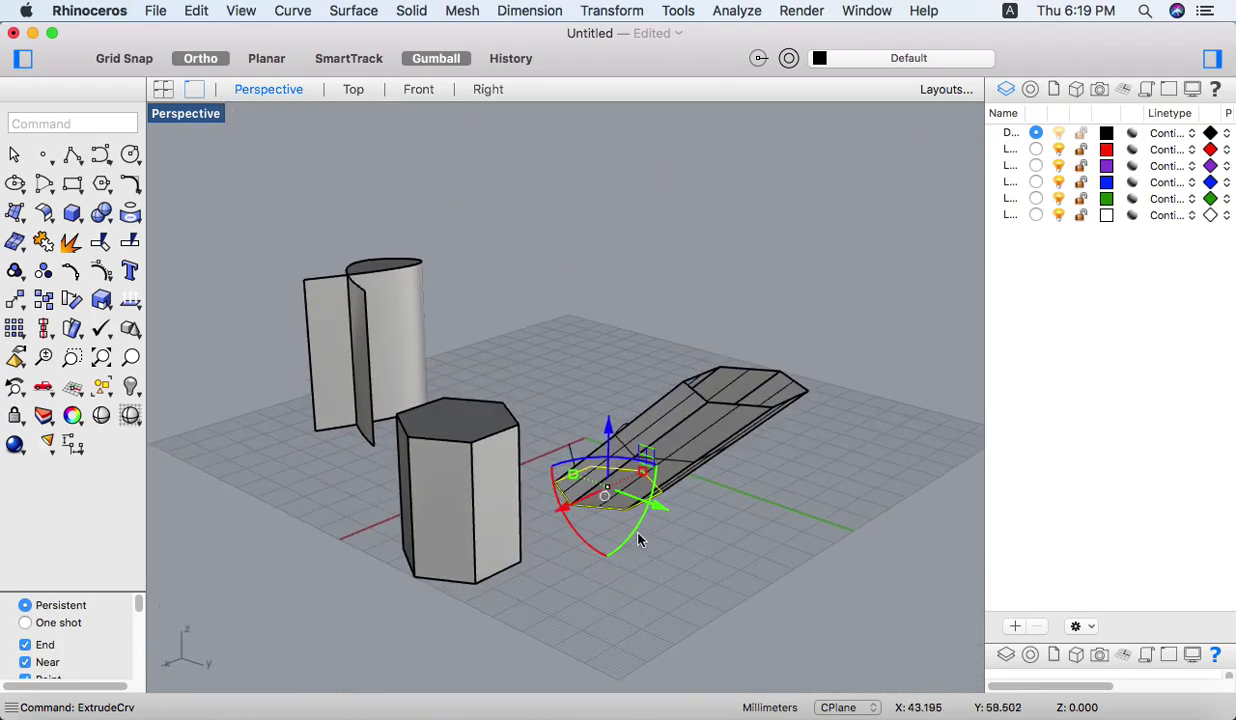
{"action": "right_click_drag", "start_coordinate": [643, 438], "coordinate": [566, 490]}
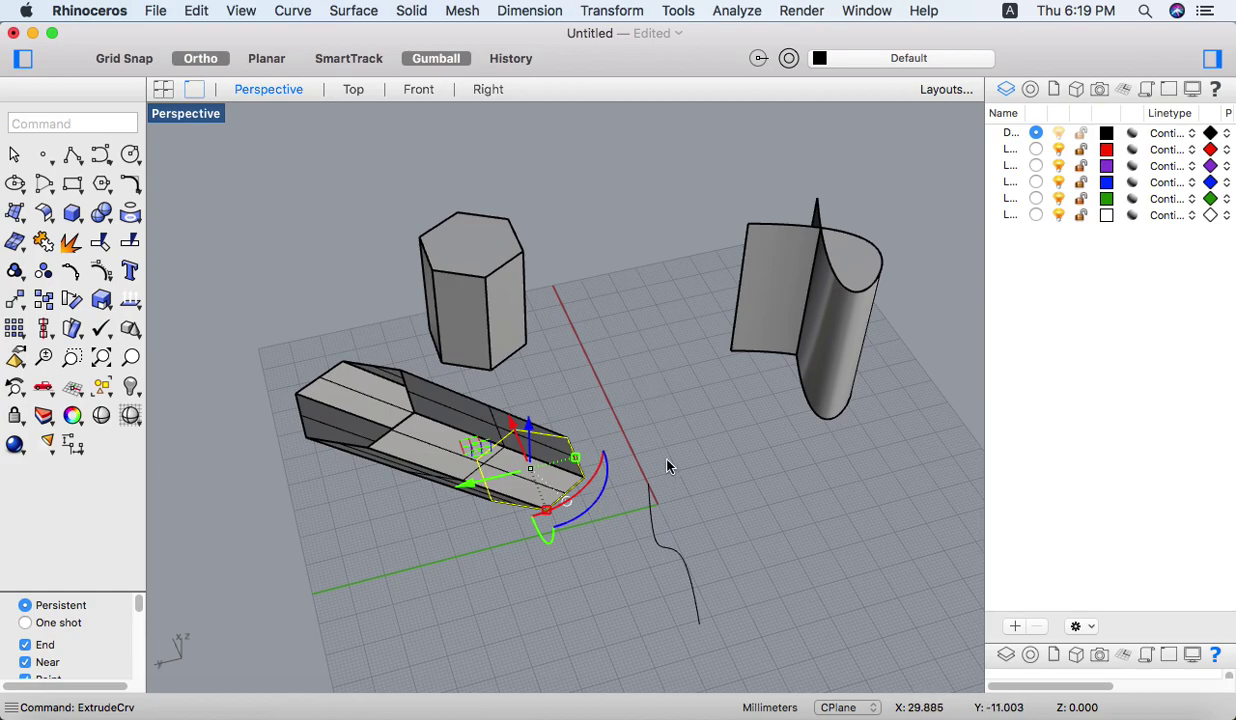
- Delete the hexagon, its extrusions and the looped curve with its extrusion, keeping only the wavy curve
{"action": "left_click", "coordinate": [596, 234]}
{"action": "left_click_drag", "start_coordinate": [601, 152], "coordinate": [362, 562]}
{"action": "left_click_drag", "start_coordinate": [870, 185], "coordinate": [744, 410]}
{"action": "key", "text": "Delete"}
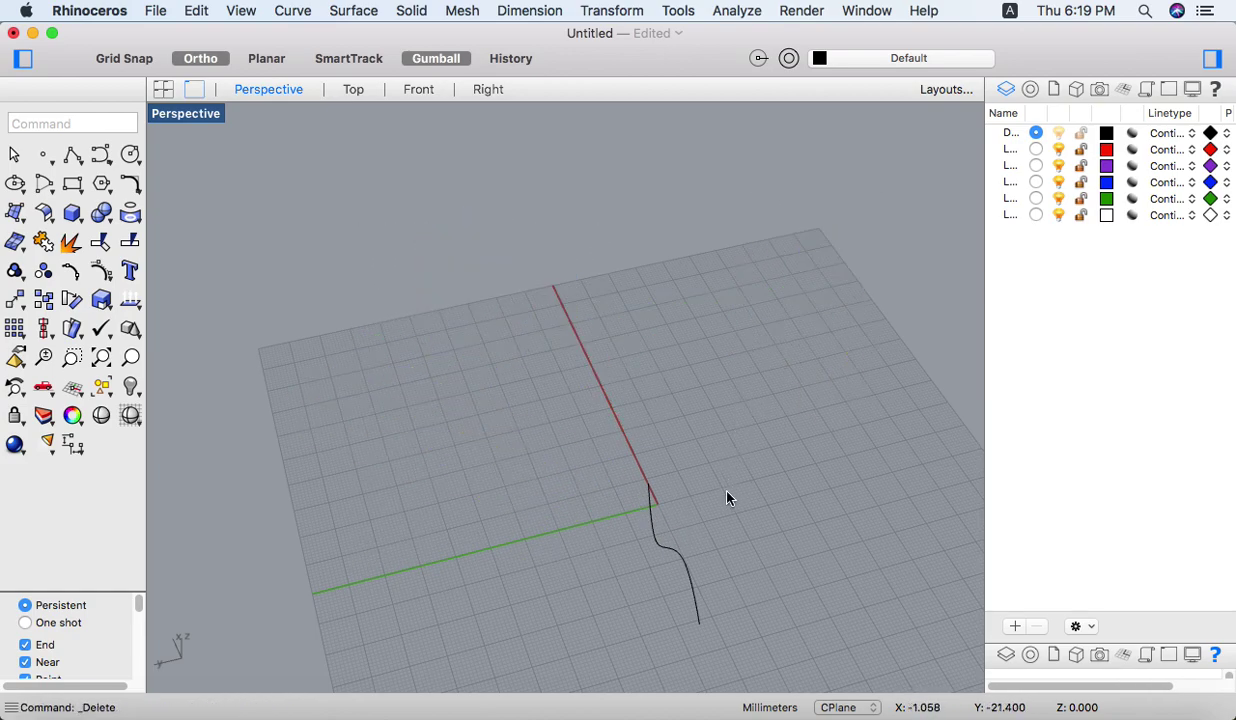
- Extrude the upright wavy curve horizontally along the Y axis with ExtrudeCrv and Solid on
{"action": "left_click_drag", "start_coordinate": [709, 500], "coordinate": [604, 576]}
{"action": "scroll", "coordinate": [657, 588], "scroll_direction": "up", "scroll_amount": 9}
{"action": "type", "text": "Ext"}
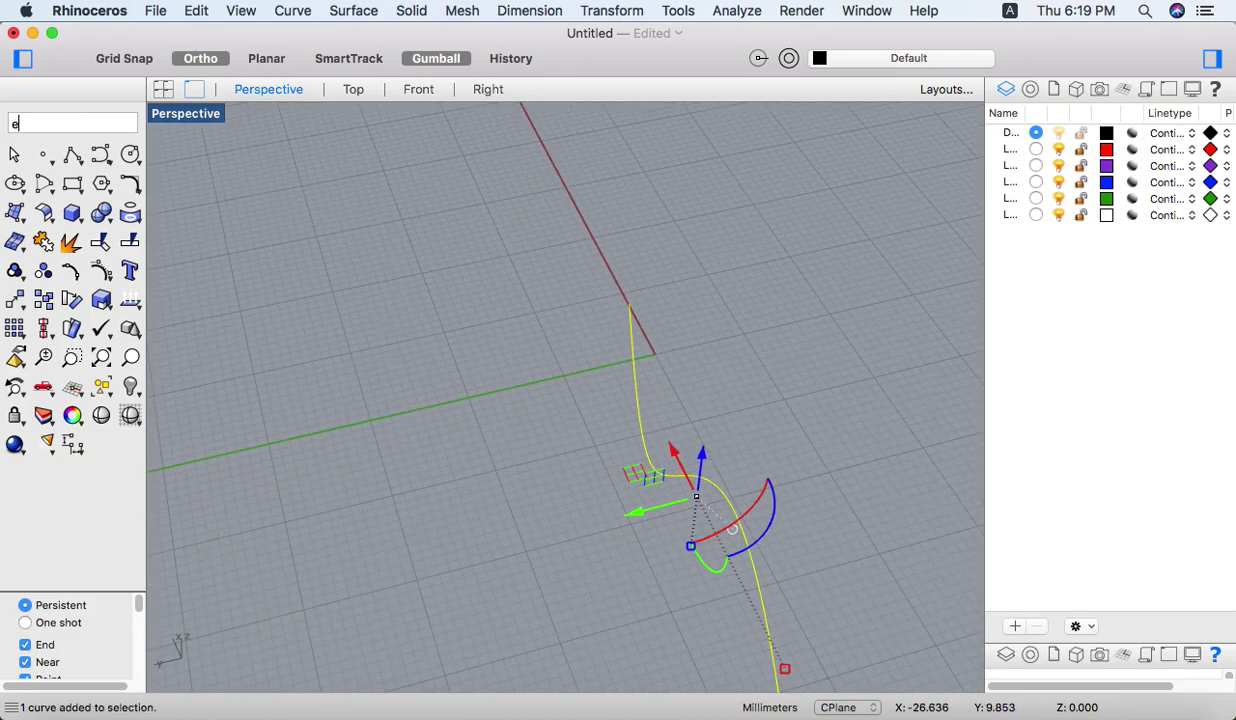
{"action": "key", "text": "Return"}
{"action": "right_click_drag", "start_coordinate": [469, 544], "coordinate": [470, 510]}
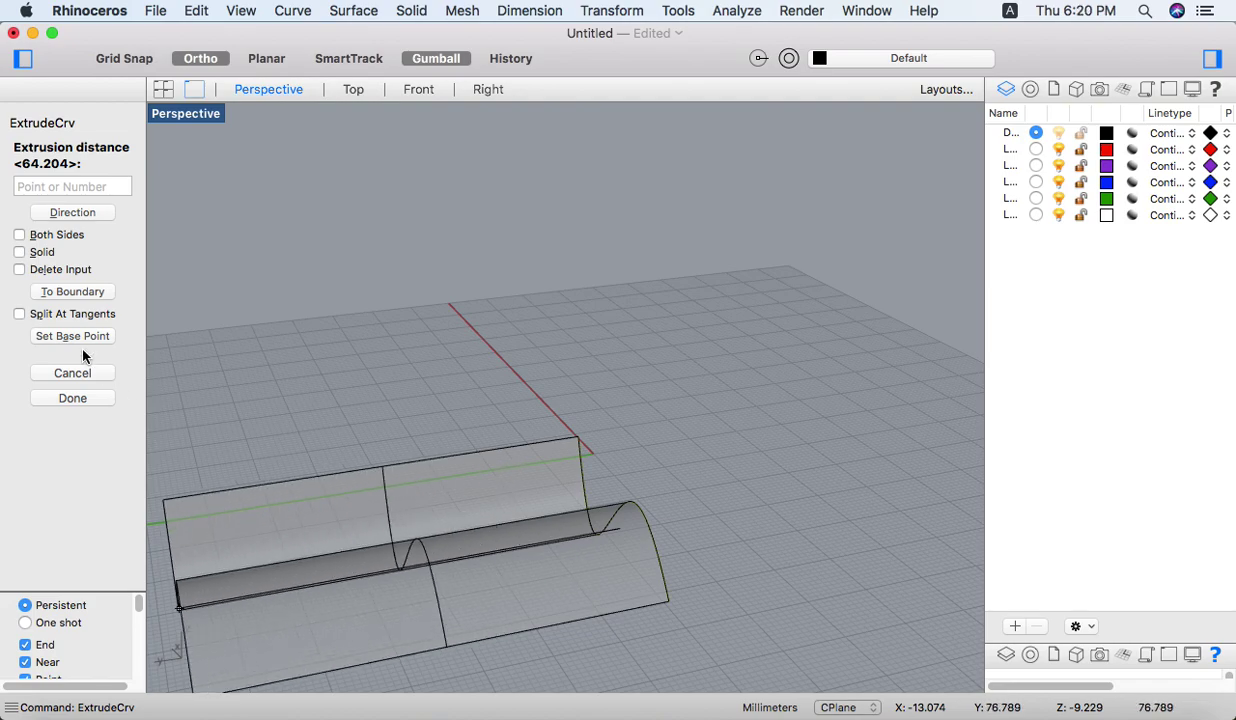
{"action": "left_click", "coordinate": [20, 253]}
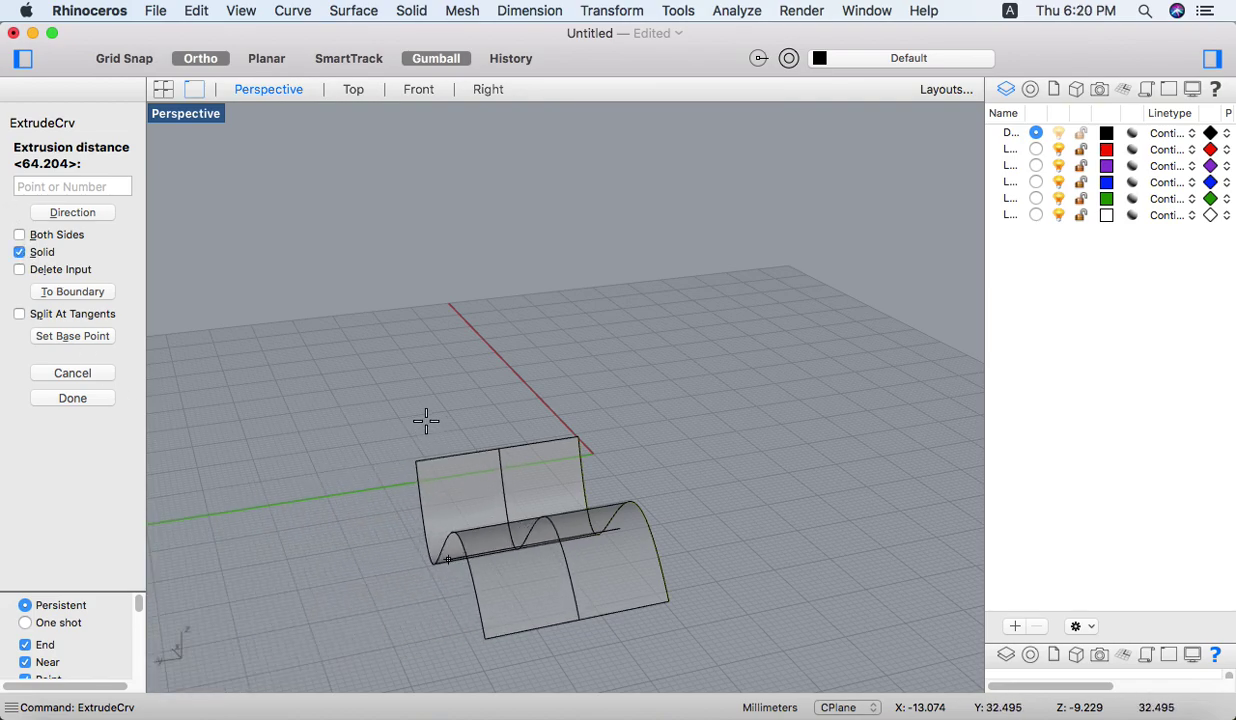
{"action": "left_click", "coordinate": [476, 488]}
{"action": "right_click_drag", "start_coordinate": [537, 475], "coordinate": [587, 542]}
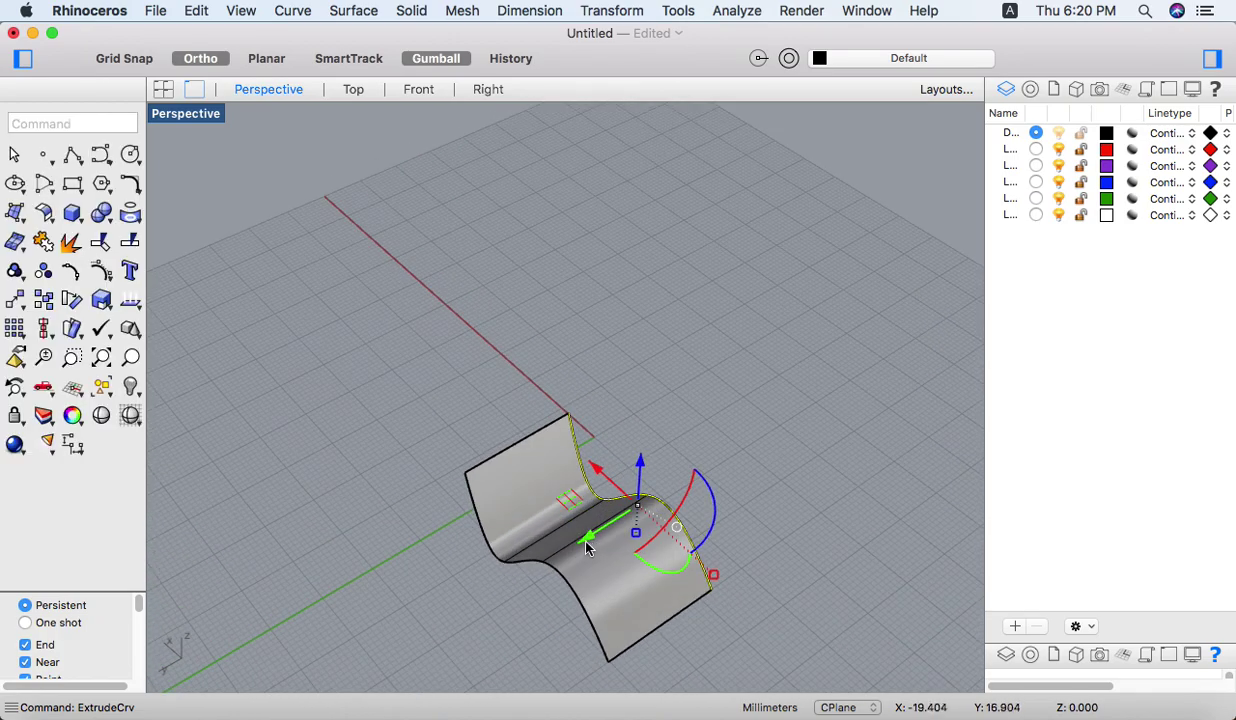
- Move the extruded wavy surface away from its curve, undo the move and clear the selection
{"action": "left_click", "coordinate": [587, 545]}
{"action": "left_click", "coordinate": [590, 610]}
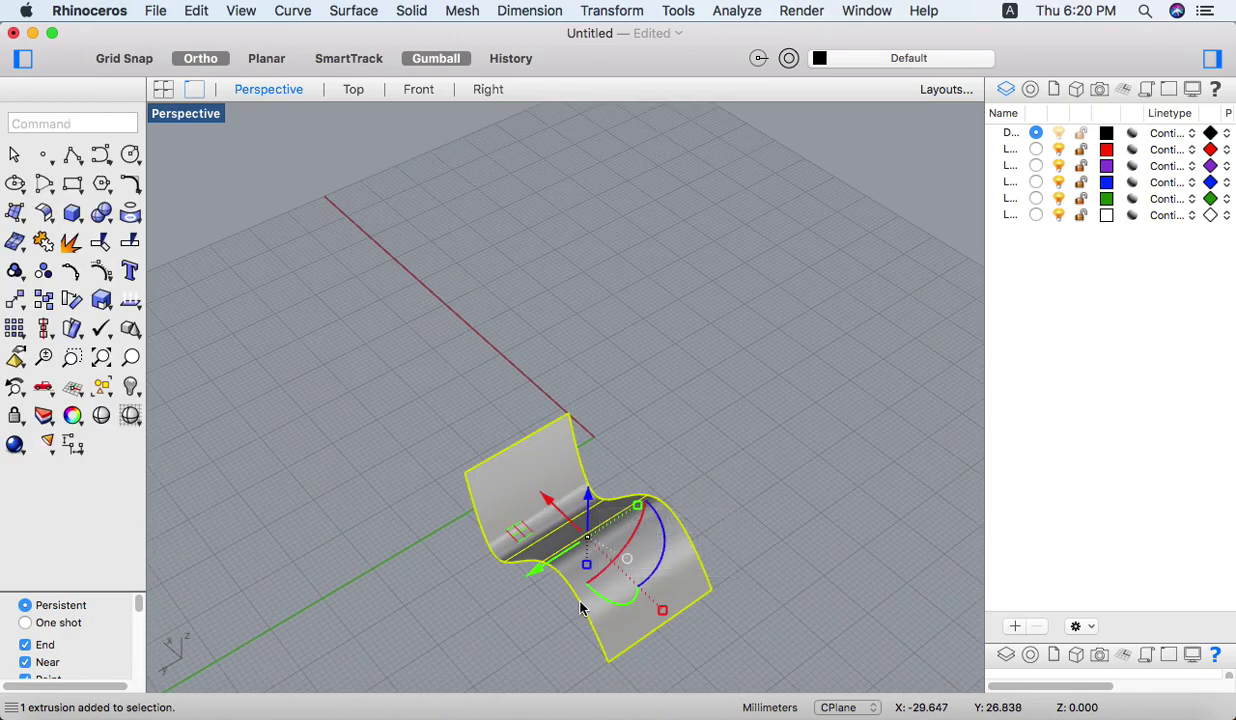
{"action": "left_click_drag", "start_coordinate": [541, 500], "coordinate": [519, 469]}
{"action": "key", "text": "super+z"}
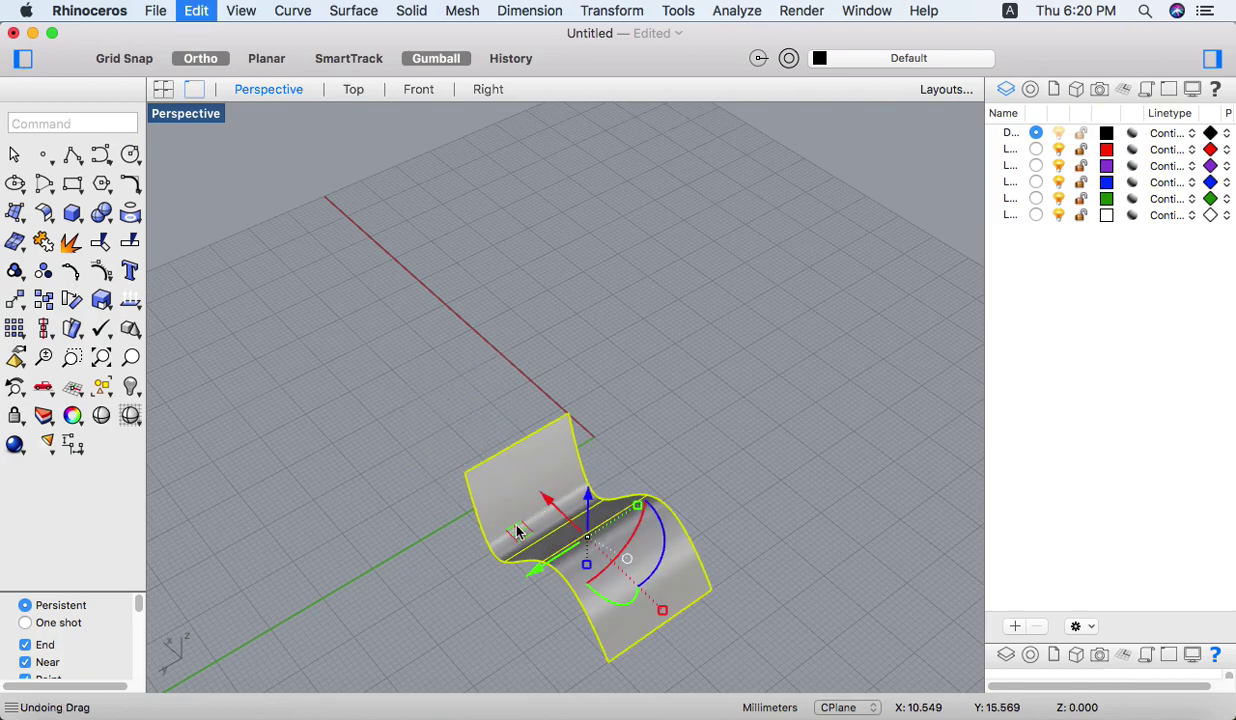
{"action": "key", "text": "Escape"}
- Draw a second wavy degree 3 curve through six control points on the ground plane beside the extruded surface, with Ortho off
{"action": "right_click_drag", "start_coordinate": [519, 524], "coordinate": [470, 476]}
{"action": "scroll", "coordinate": [530, 495], "scroll_direction": "up", "scroll_amount": 4}
{"action": "right_click_drag", "start_coordinate": [563, 454], "coordinate": [561, 393], "text": "shift"}
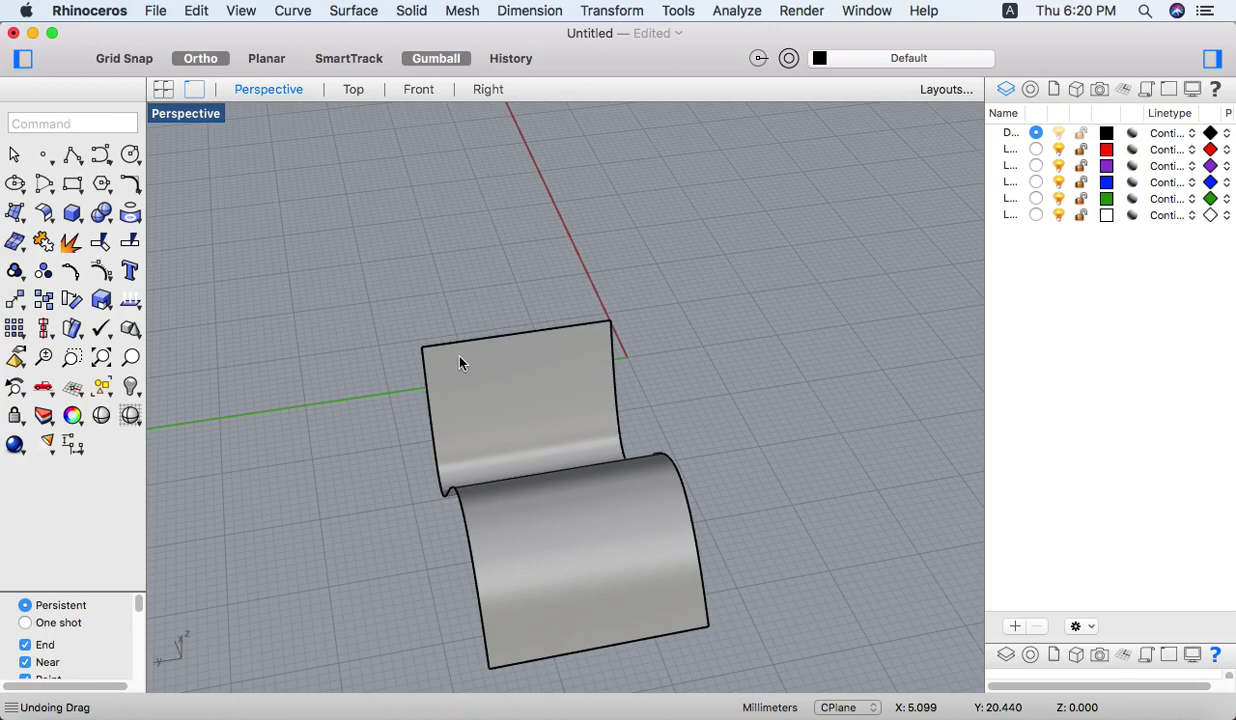
{"action": "left_click", "coordinate": [80, 148]}
{"action": "key", "text": "Escape"}
{"action": "left_click", "coordinate": [100, 154]}
{"action": "left_click", "coordinate": [228, 273]}
{"action": "key", "text": "F8"}
{"action": "left_click", "coordinate": [309, 273]}
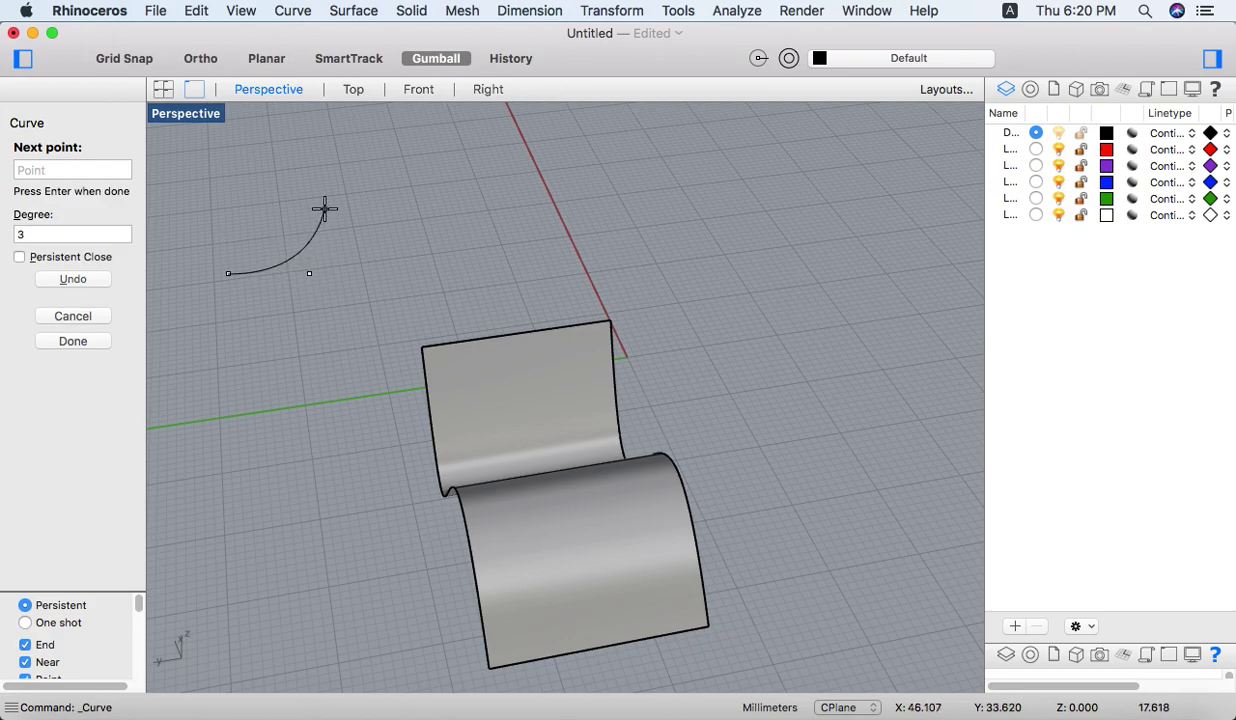
{"action": "left_click", "coordinate": [324, 209]}
{"action": "left_click", "coordinate": [371, 222]}
{"action": "left_click", "coordinate": [391, 298]}
{"action": "left_click", "coordinate": [438, 259]}
{"action": "right_click", "coordinate": [438, 220]}
- Stand the new wavy curve upright by rotating it about the Y axis with the gumball
{"action": "right_click_drag", "start_coordinate": [373, 290], "coordinate": [439, 340]}
{"action": "scroll", "coordinate": [438, 340], "scroll_direction": "down", "scroll_amount": 6}
{"action": "left_click", "coordinate": [317, 353]}
{"action": "right_click_drag", "start_coordinate": [342, 394], "coordinate": [367, 376]}
{"action": "left_click_drag", "start_coordinate": [370, 408], "coordinate": [330, 441]}
{"action": "right_click_drag", "start_coordinate": [368, 384], "coordinate": [290, 375]}
{"action": "scroll", "coordinate": [290, 381], "scroll_direction": "up", "scroll_amount": 3}
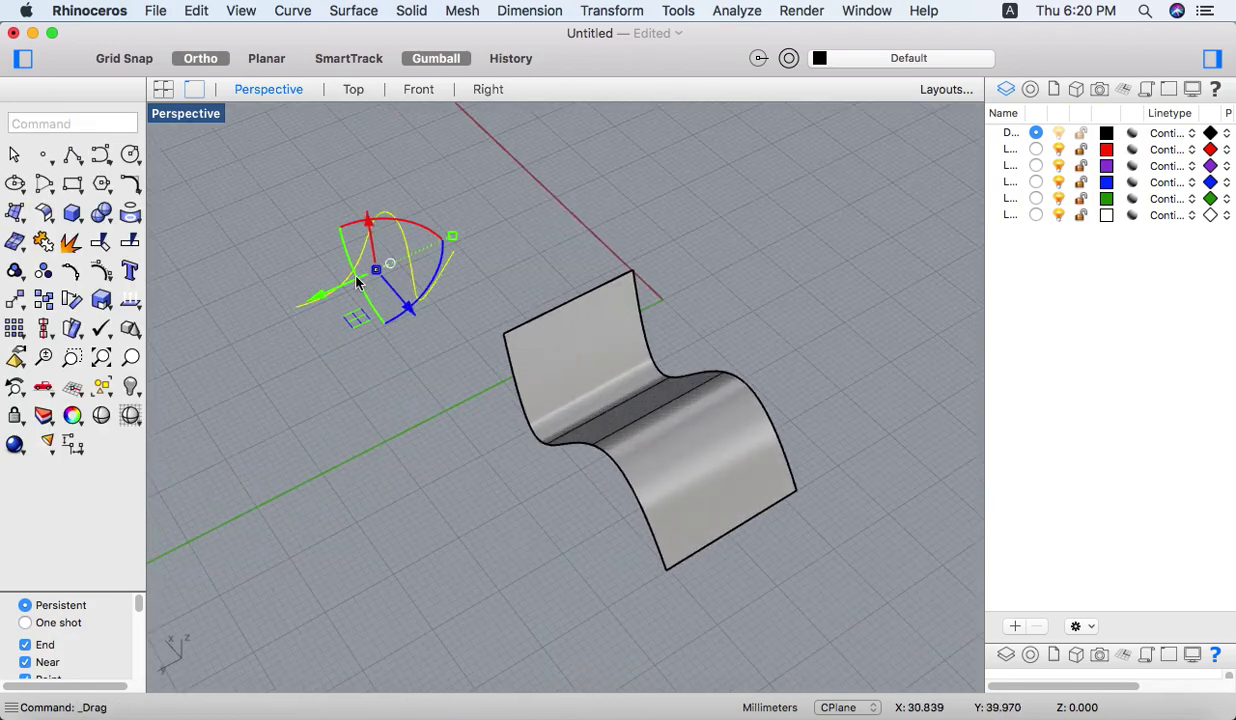
- Rotate the upright curve about 180 degrees around the vertical axis with the gumball, and reselect it
{"action": "left_click_drag", "start_coordinate": [380, 211], "coordinate": [284, 362]}
{"action": "left_click", "coordinate": [395, 349]}
{"action": "left_click", "coordinate": [408, 253]}
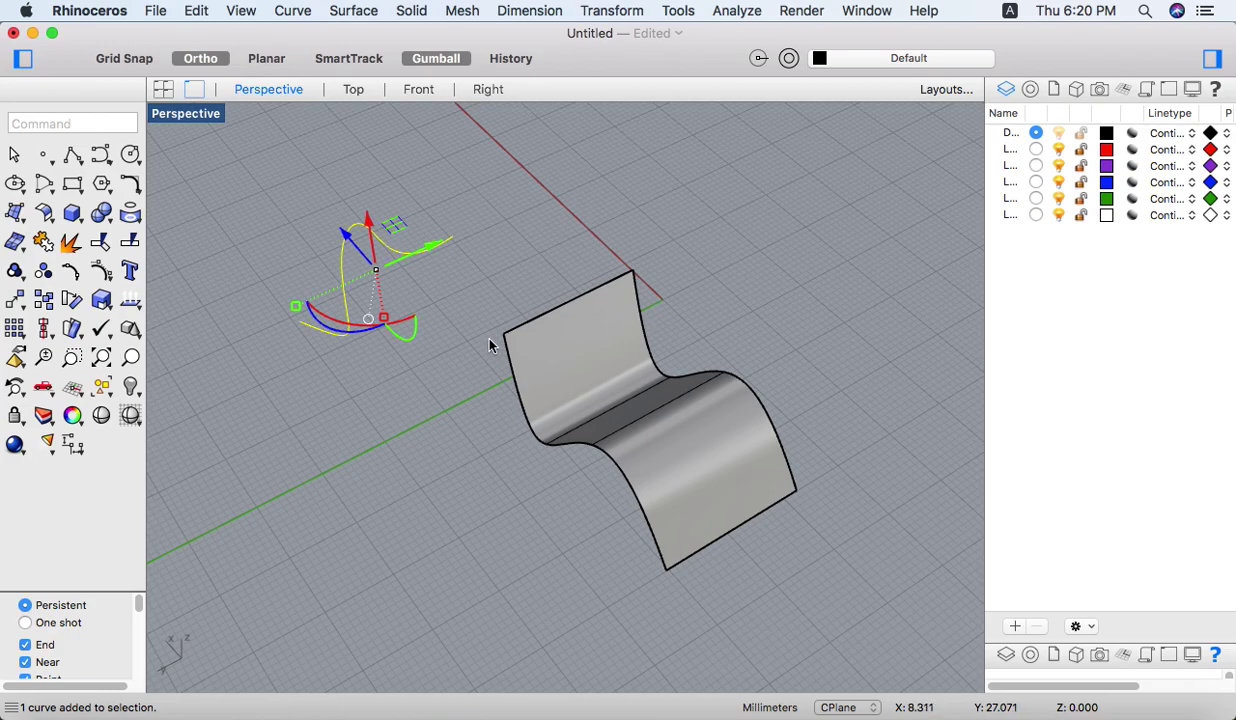
- Move the extruded wavy surface away from its source curve onto an empty part of the ground plane
{"action": "left_click", "coordinate": [538, 352]}
{"action": "right_click", "coordinate": [544, 348]}
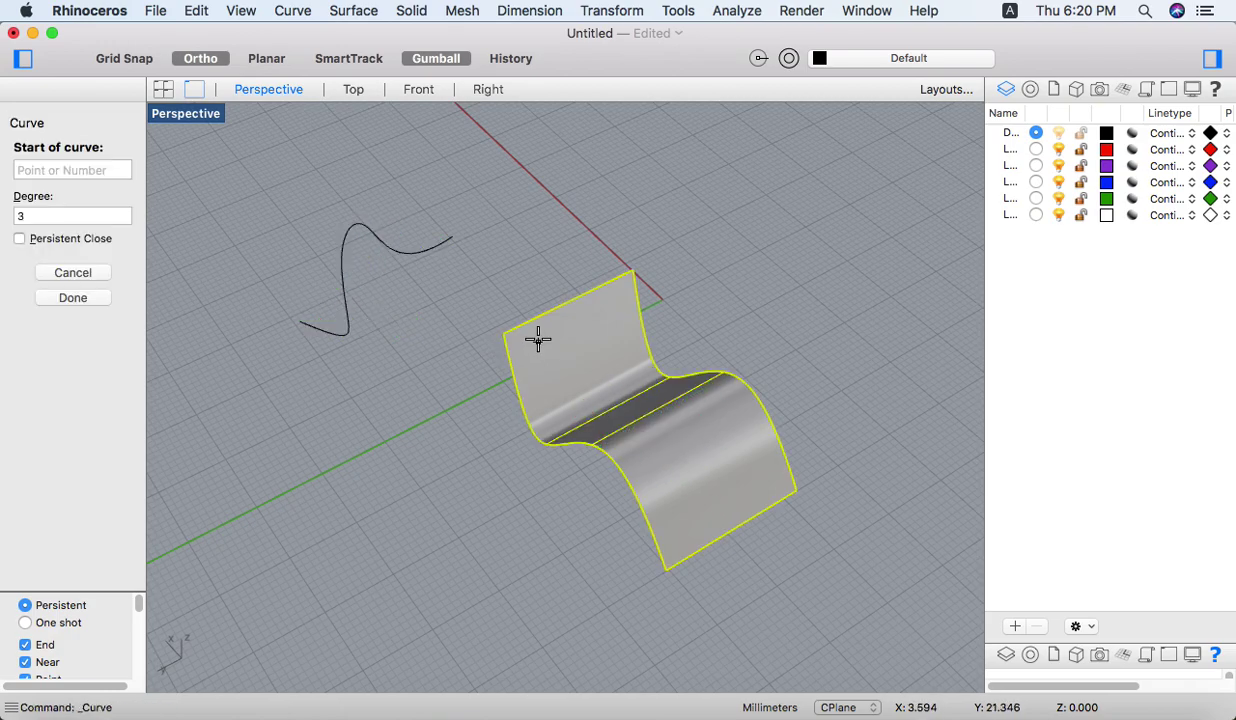
{"action": "key", "text": "Escape"}
{"action": "scroll", "coordinate": [577, 393], "scroll_direction": "down", "scroll_amount": 2}
{"action": "left_click_drag", "start_coordinate": [593, 438], "coordinate": [795, 344]}
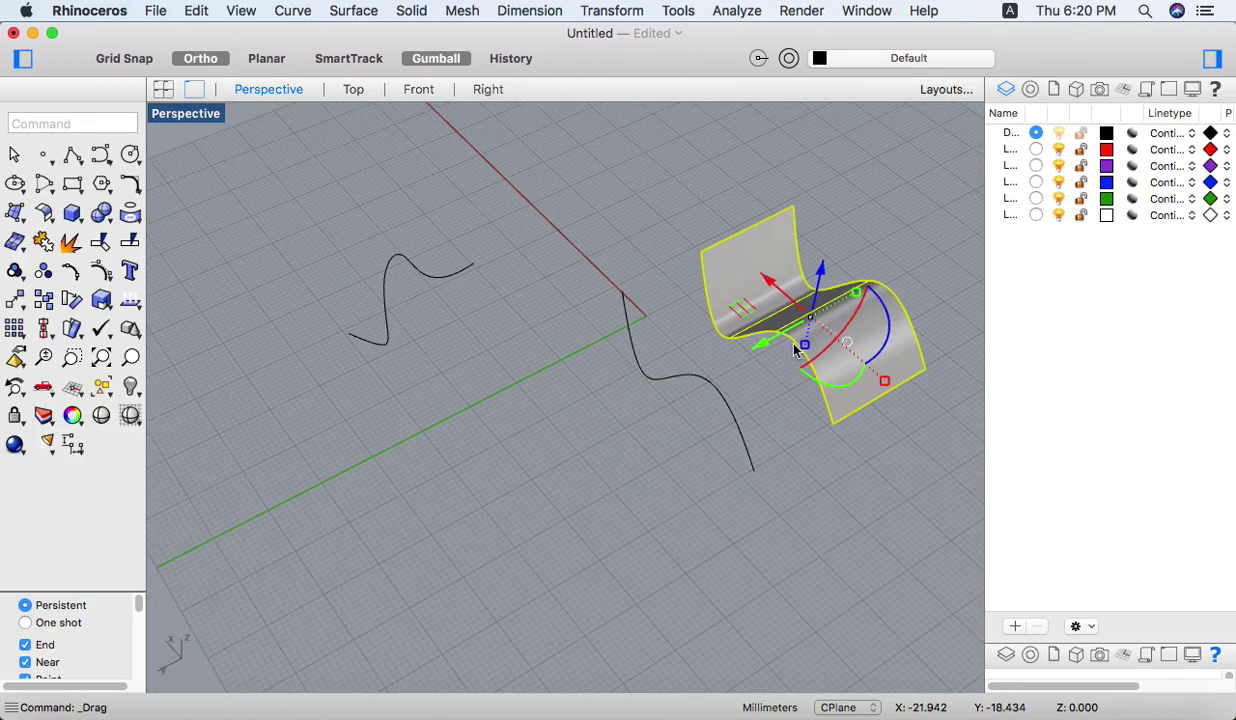
- Move the second, upright wavy curve from its end point onto the upper end point of the original wavy curve
{"action": "left_click", "coordinate": [406, 279]}
{"action": "left_click", "coordinate": [422, 274]}
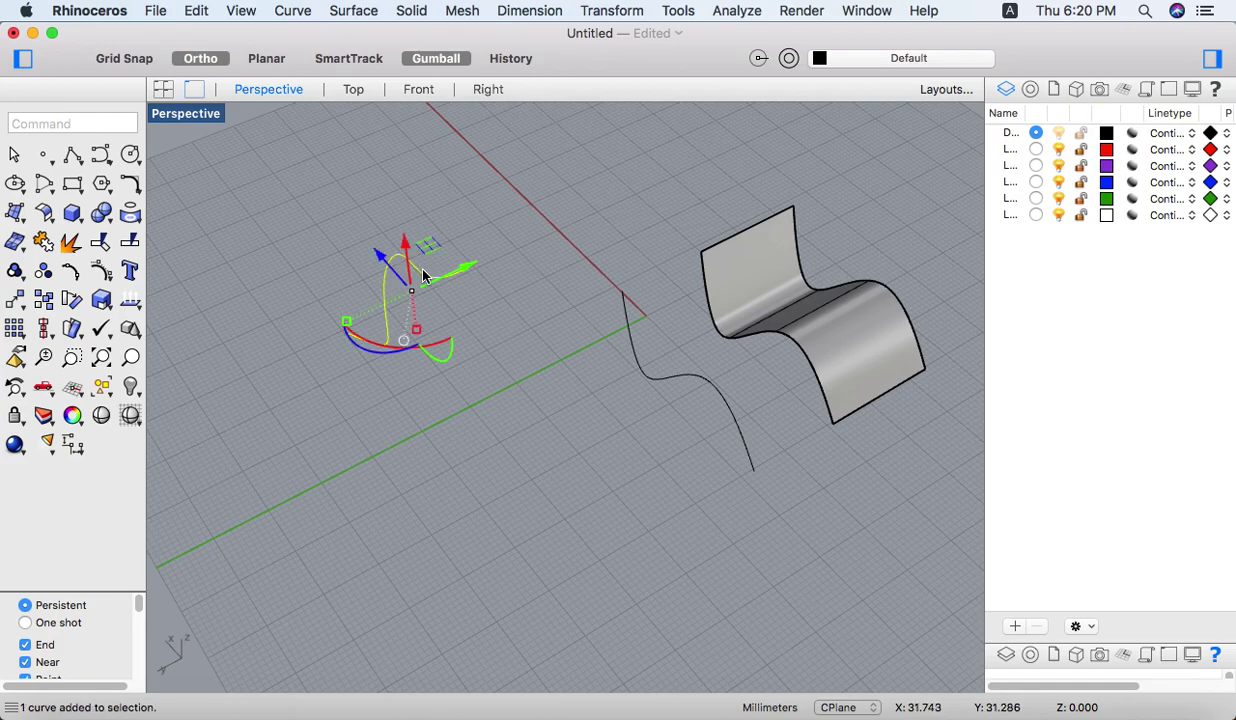
{"action": "type", "text": "m"}
{"action": "key", "text": "Return"}
{"action": "left_click", "coordinate": [474, 261]}
{"action": "left_click", "coordinate": [623, 293]}
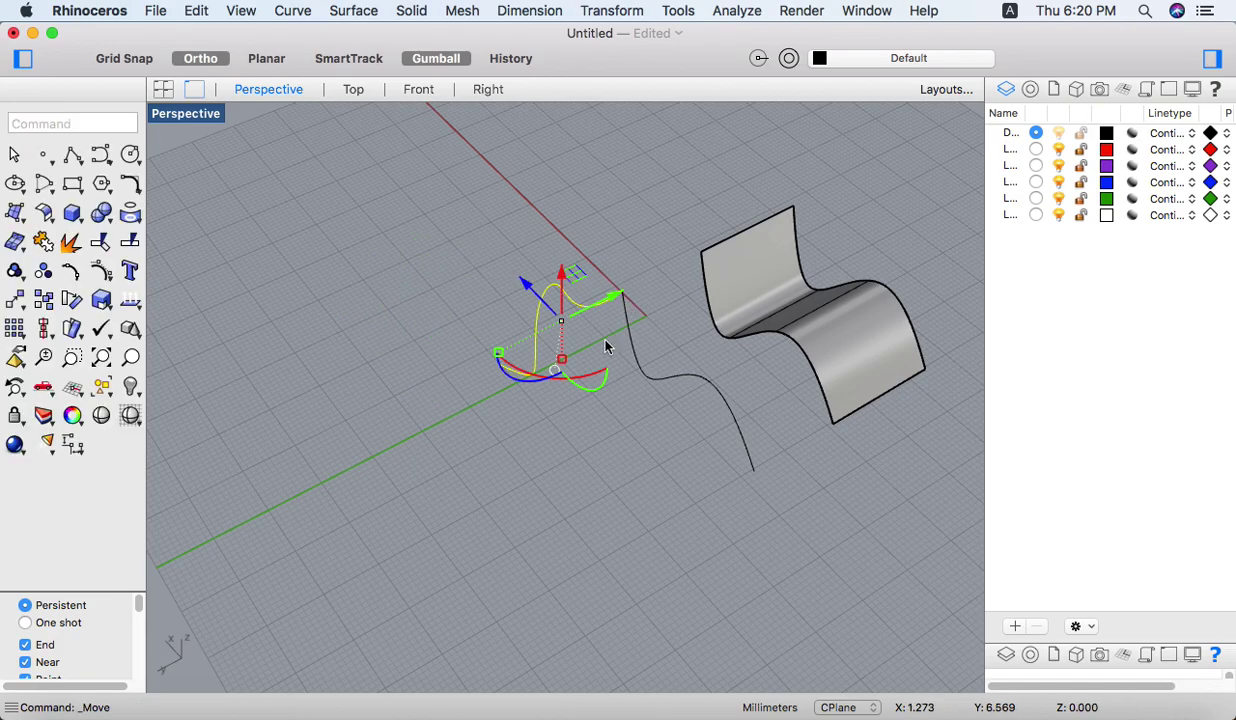
{"action": "left_click", "coordinate": [597, 332]}
- Extrude the original wavy curve with ExtrudeCrvAlongCrv, using the connected second curve as the path, picked near their shared end
{"action": "scroll", "coordinate": [597, 332], "scroll_direction": "up", "scroll_amount": 4}
{"action": "right_click_drag", "start_coordinate": [624, 334], "coordinate": [643, 337]}
{"action": "left_click", "coordinate": [654, 325]}
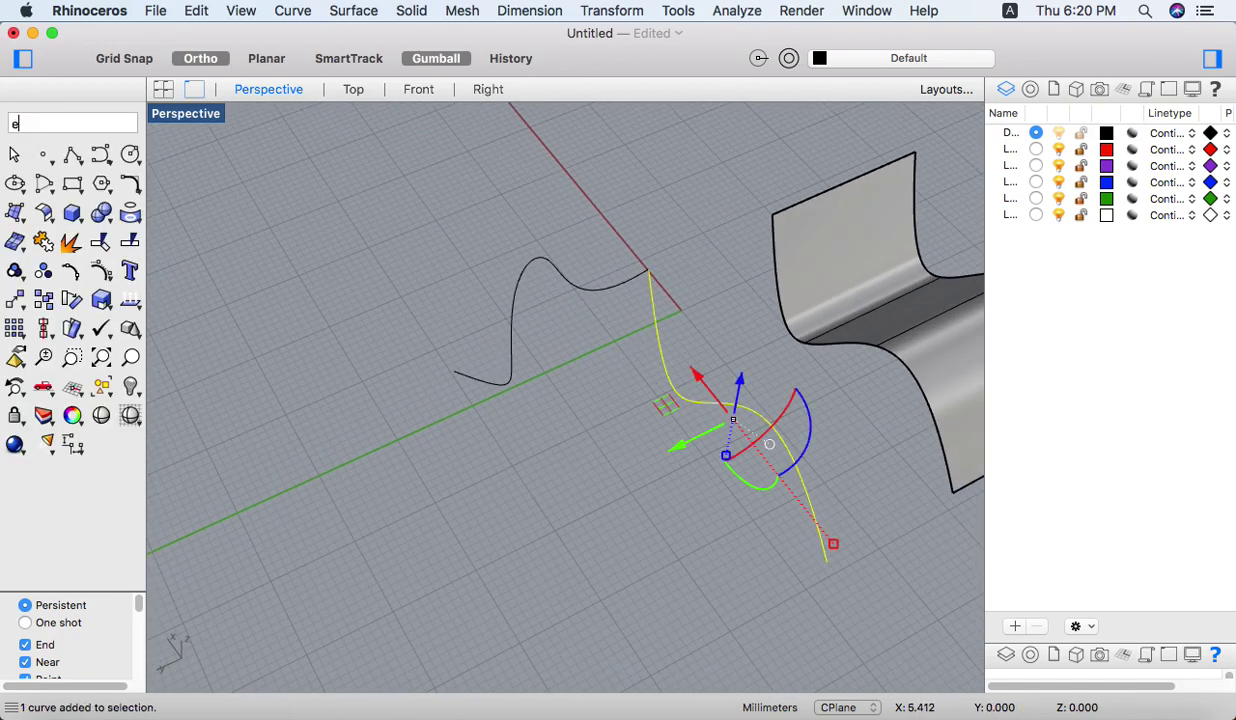
{"action": "type", "text": "ExtrudeCrv"}
{"action": "scroll", "coordinate": [142, 346], "scroll_direction": "down", "scroll_amount": 2}
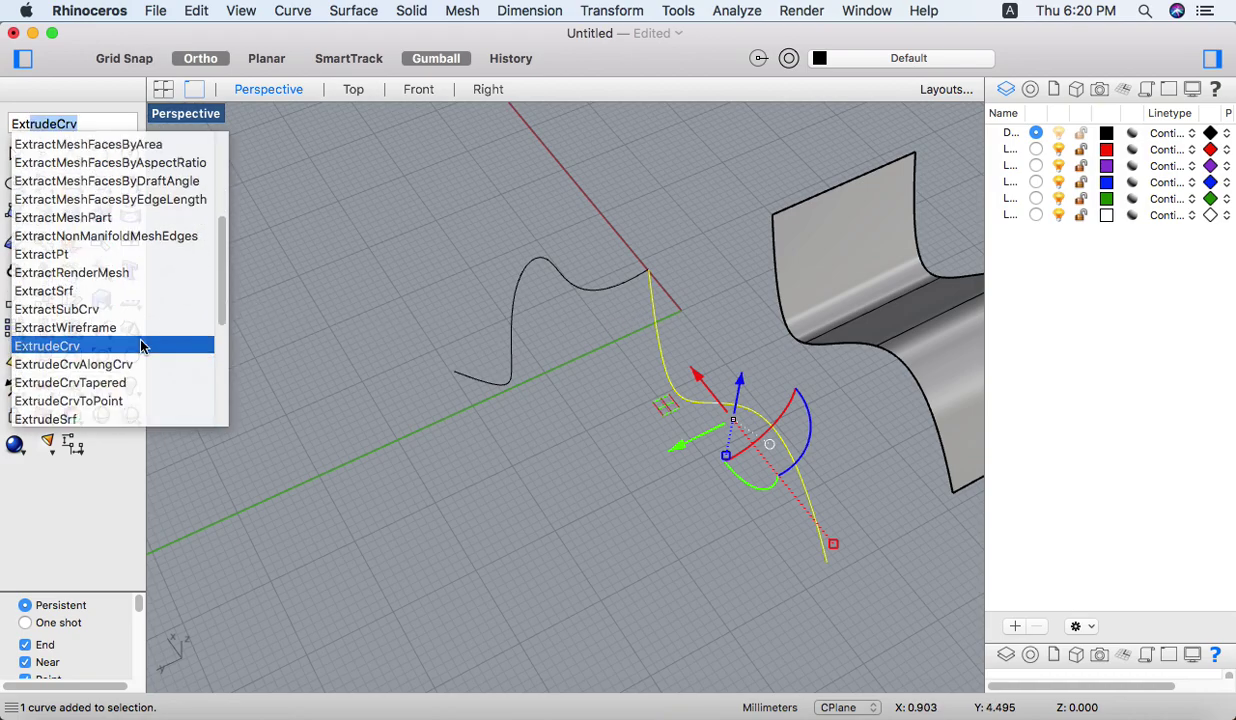
{"action": "scroll", "coordinate": [113, 351], "scroll_direction": "down", "scroll_amount": 1}
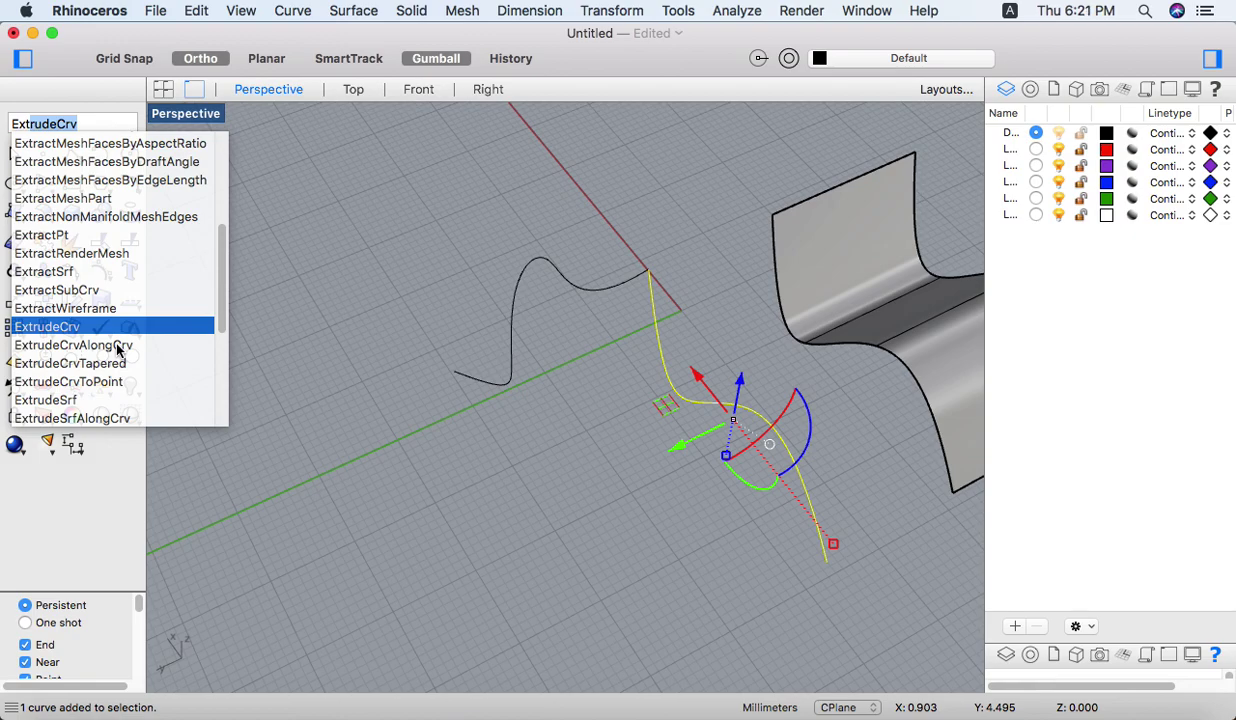
{"action": "left_click", "coordinate": [111, 346]}
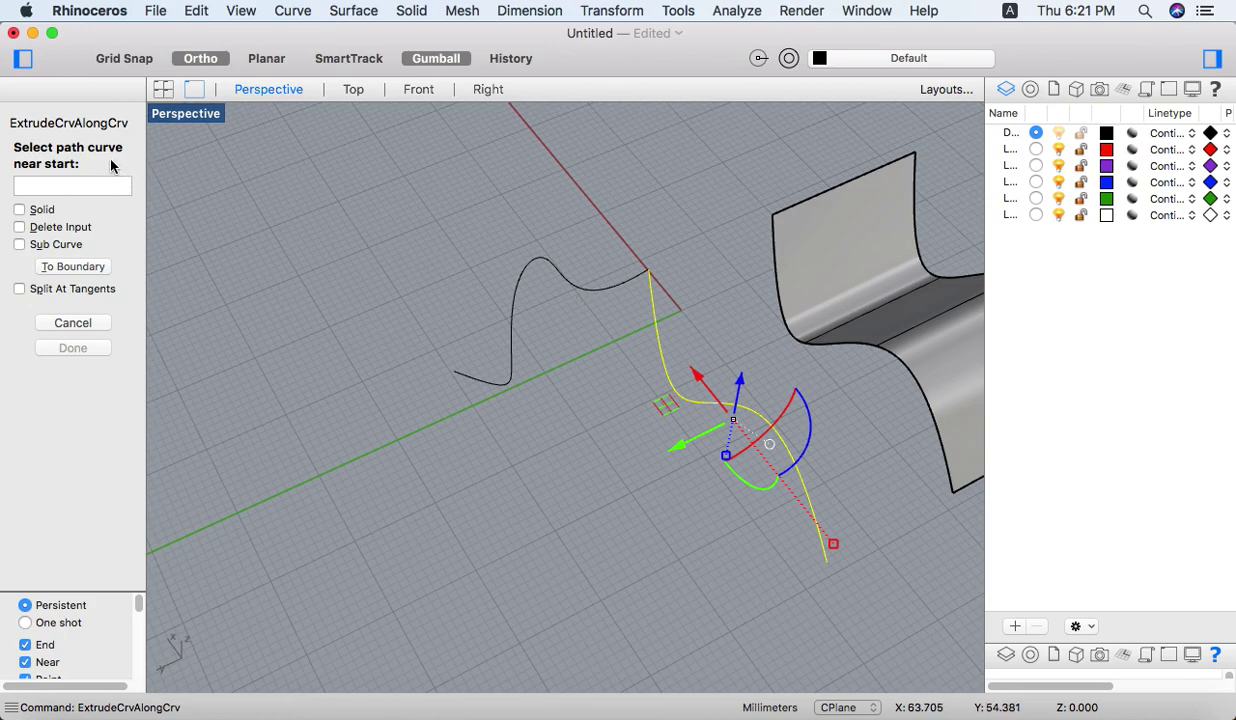
{"action": "left_click", "coordinate": [618, 292]}
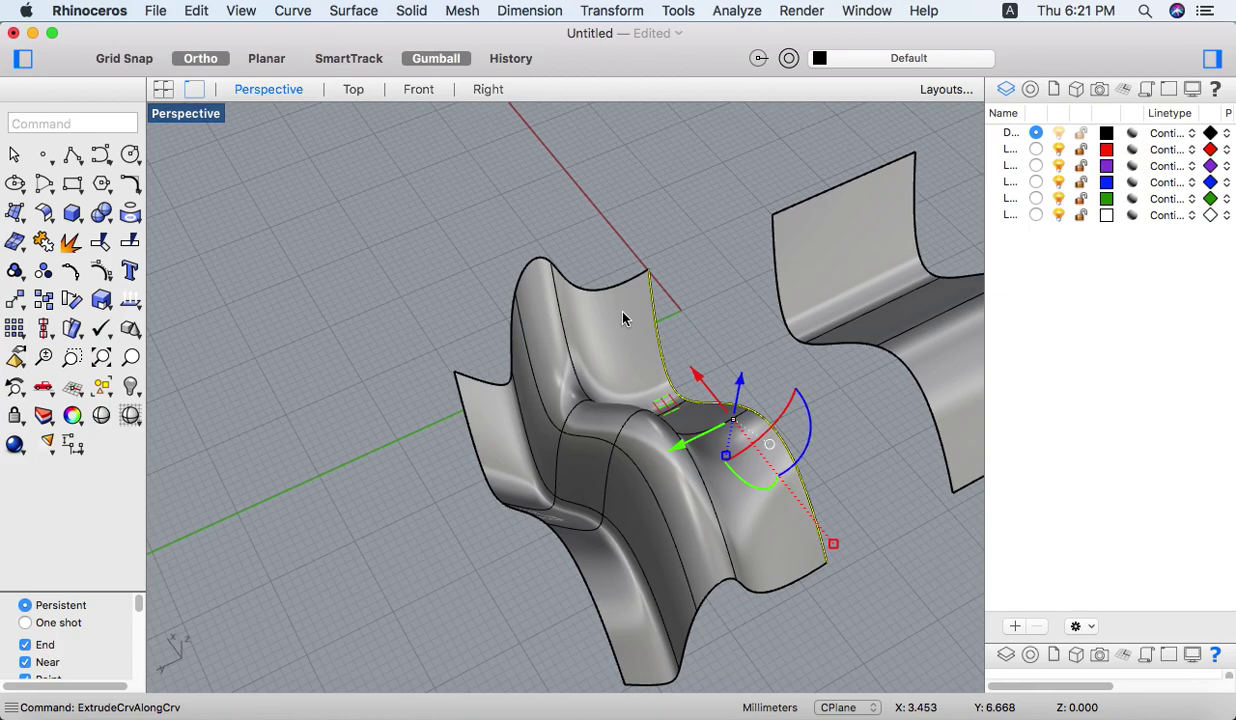
- Move the new double-curved surface off its source curves, past the earlier extruded surface
{"action": "right_click_drag", "start_coordinate": [578, 399], "coordinate": [552, 425]}
{"action": "left_click", "coordinate": [433, 444]}
{"action": "left_click", "coordinate": [540, 420]}
{"action": "scroll", "coordinate": [533, 410], "scroll_direction": "down", "scroll_amount": 3}
{"action": "left_click_drag", "start_coordinate": [533, 410], "coordinate": [875, 398]}
- Start ExtrudeCrvAlongCrv again with the original wavy curve as the profile
{"action": "scroll", "coordinate": [573, 352], "scroll_direction": "up", "scroll_amount": 2}
{"action": "left_click", "coordinate": [617, 358]}
{"action": "type", "text": "ExtrudeCrv"}
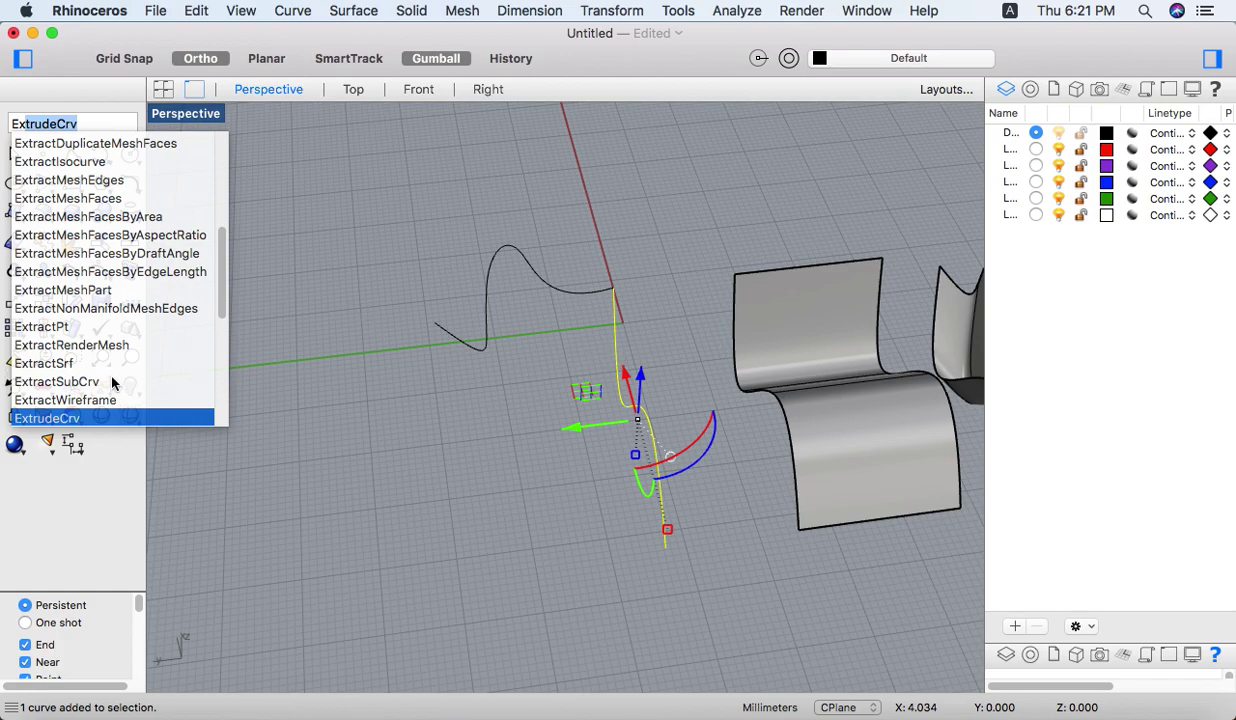
{"action": "scroll", "coordinate": [113, 383], "scroll_direction": "down", "scroll_amount": 1}
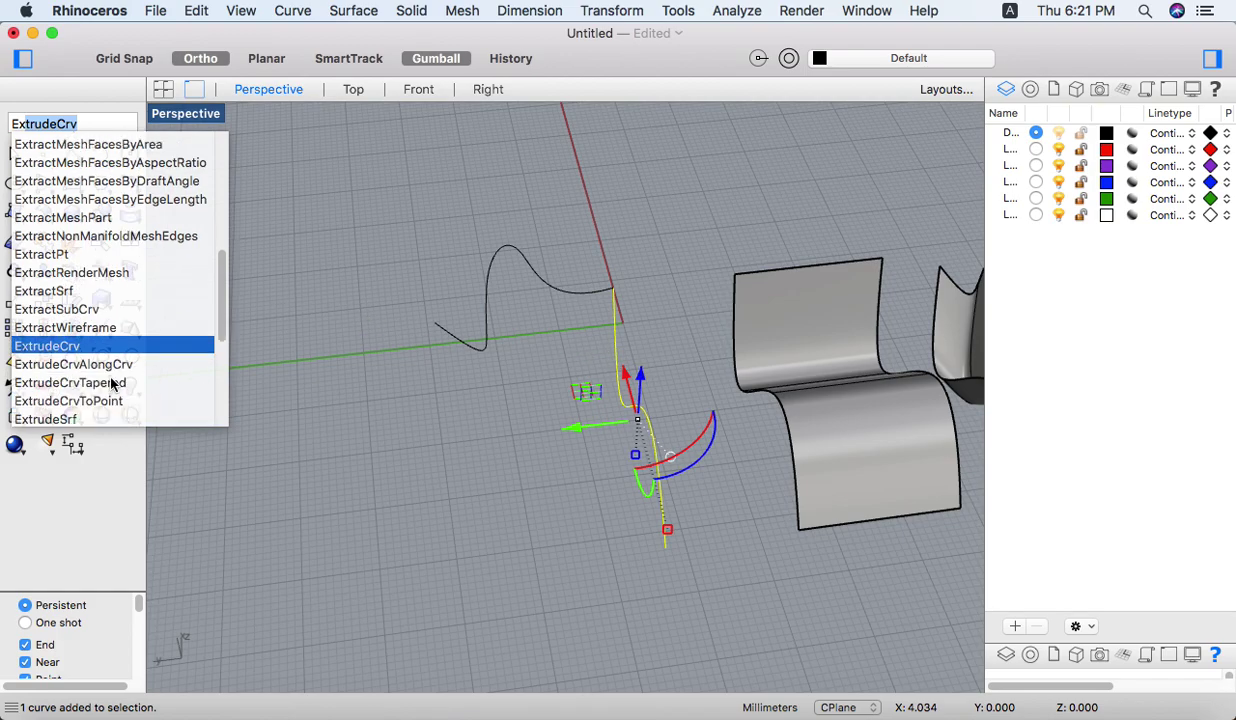
{"action": "left_click", "coordinate": [113, 366]}
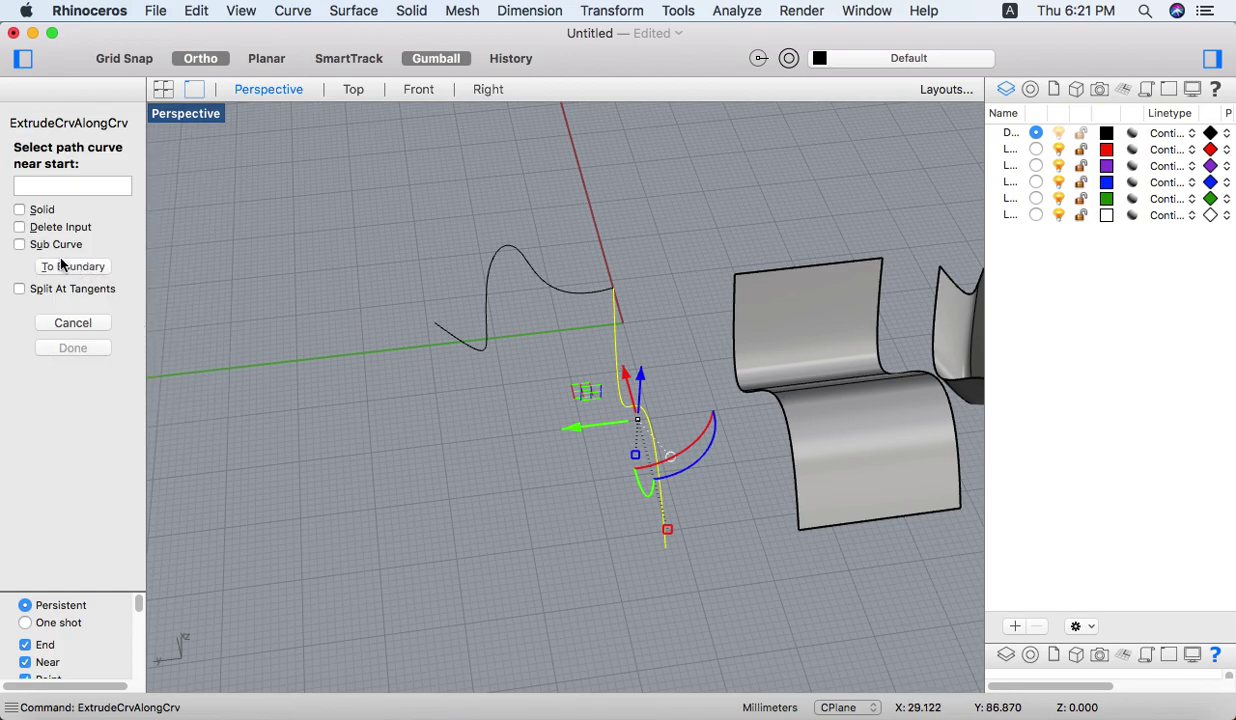